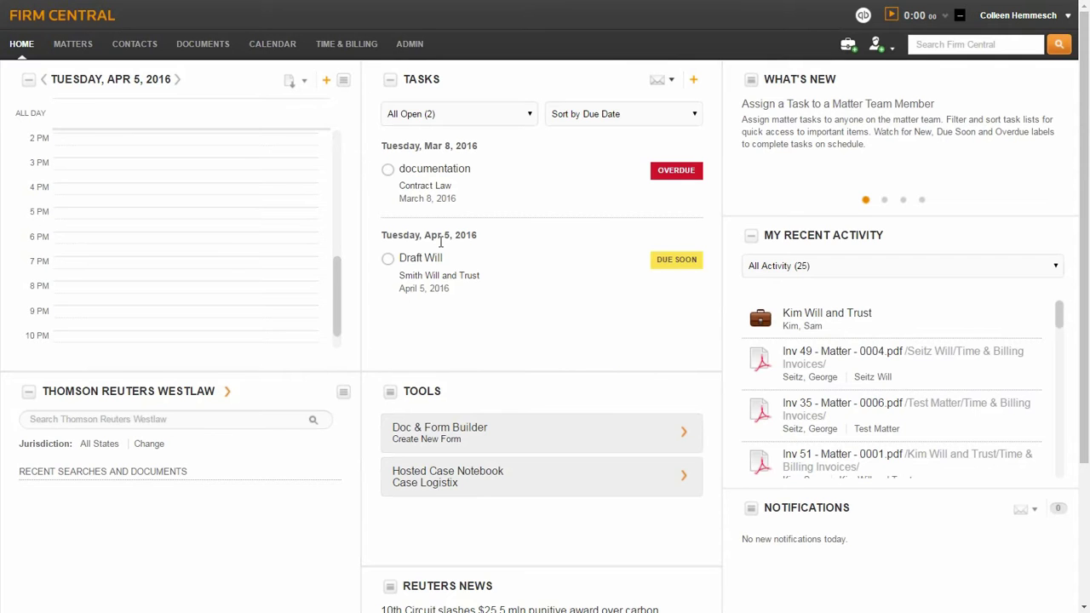
Start a new matter and examine the available billing types and invoice templates in its billing information
{"action": "left_click", "coordinate": [82, 48]}
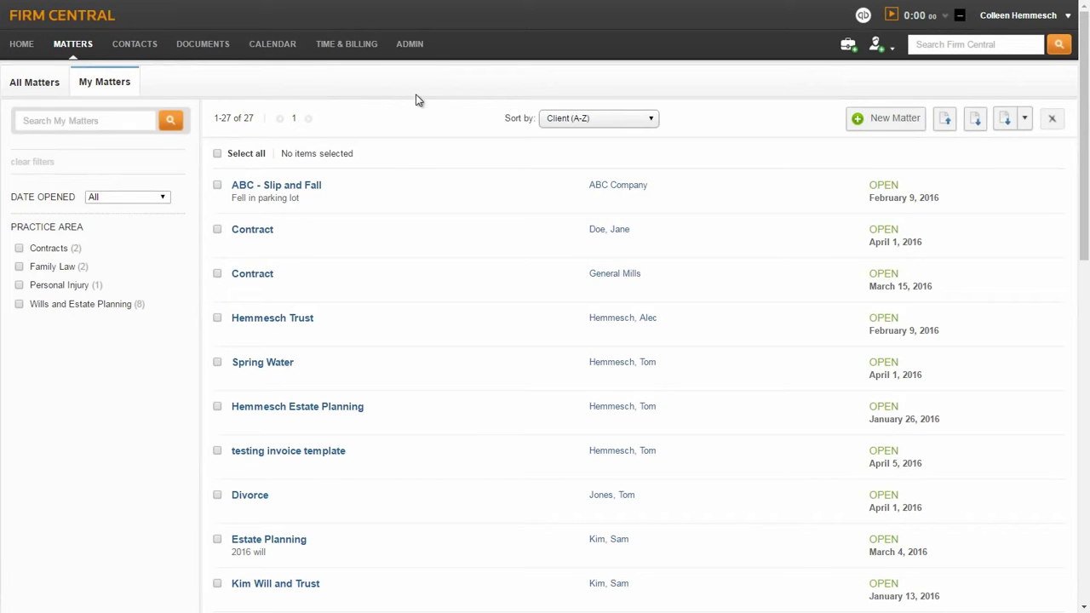
{"action": "left_click", "coordinate": [868, 122]}
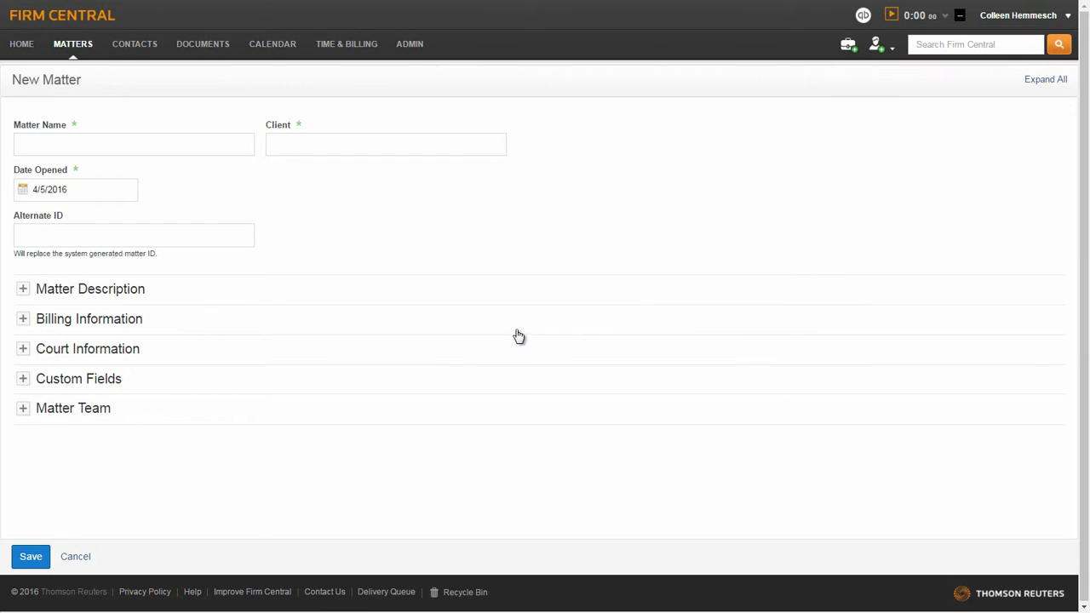
{"action": "left_click", "coordinate": [22, 320]}
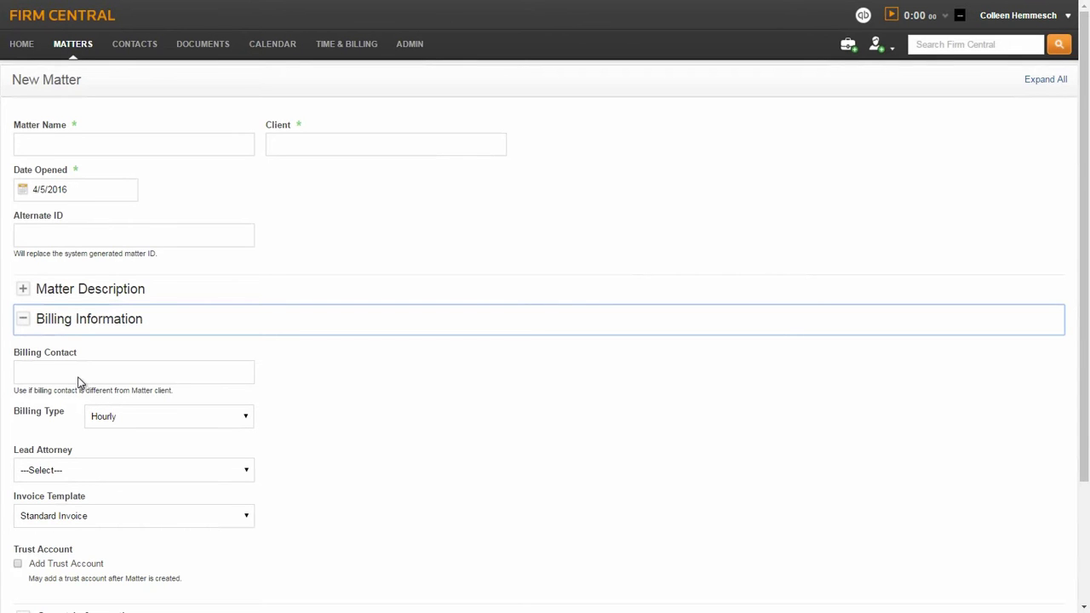
{"action": "left_click", "coordinate": [253, 418]}
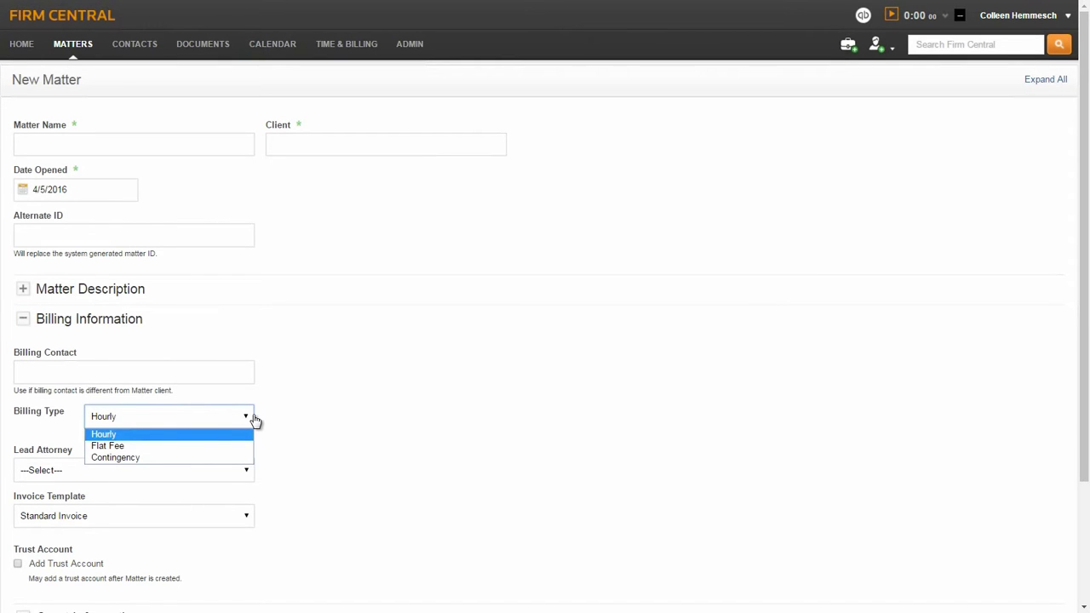
{"action": "left_click", "coordinate": [253, 419]}
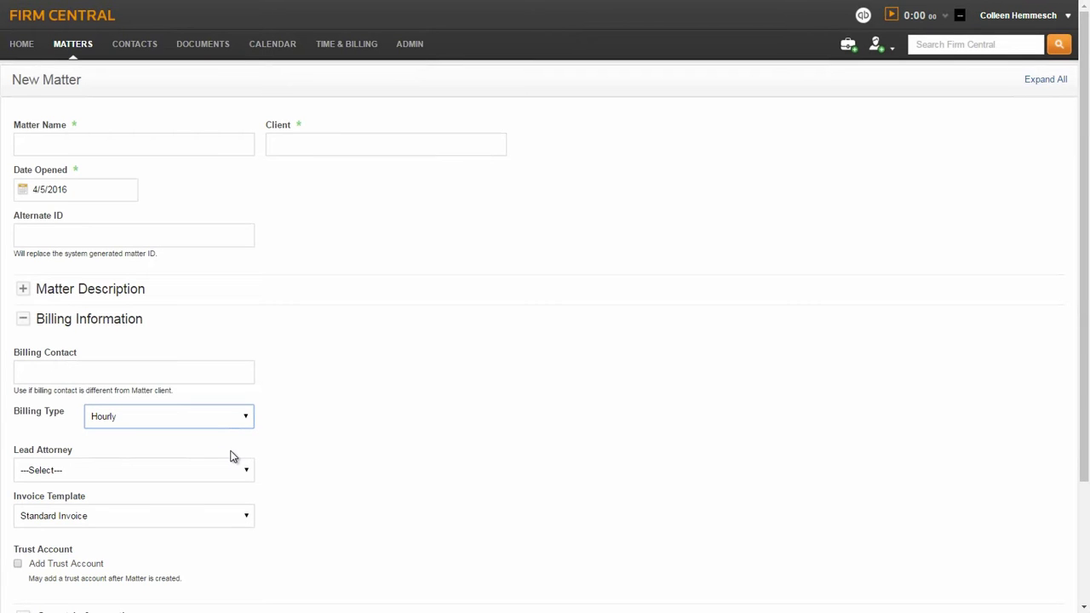
{"action": "left_click", "coordinate": [228, 527]}
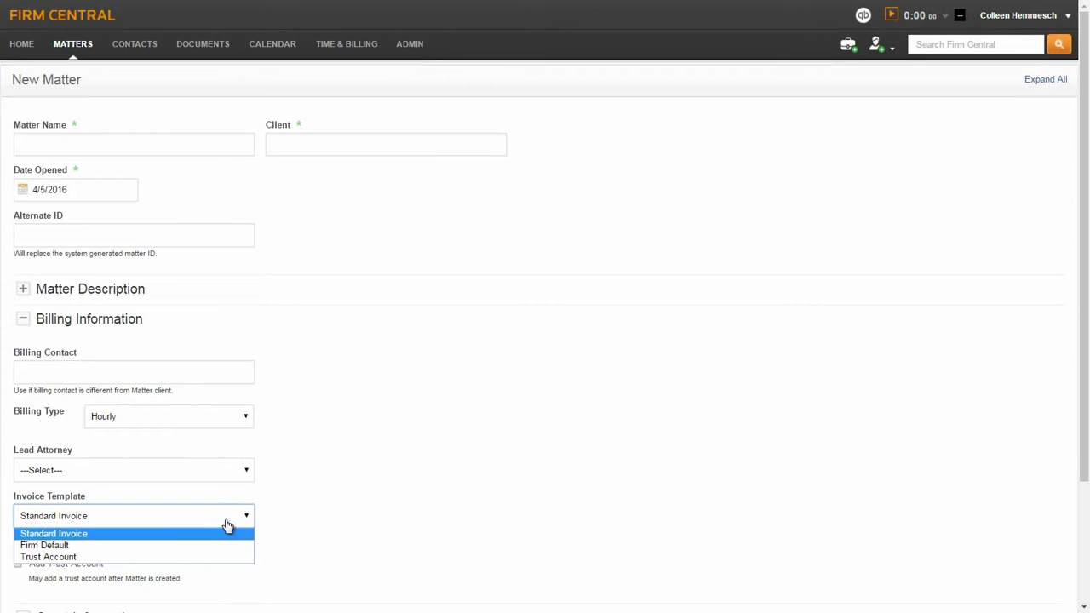
{"action": "left_click", "coordinate": [228, 526]}
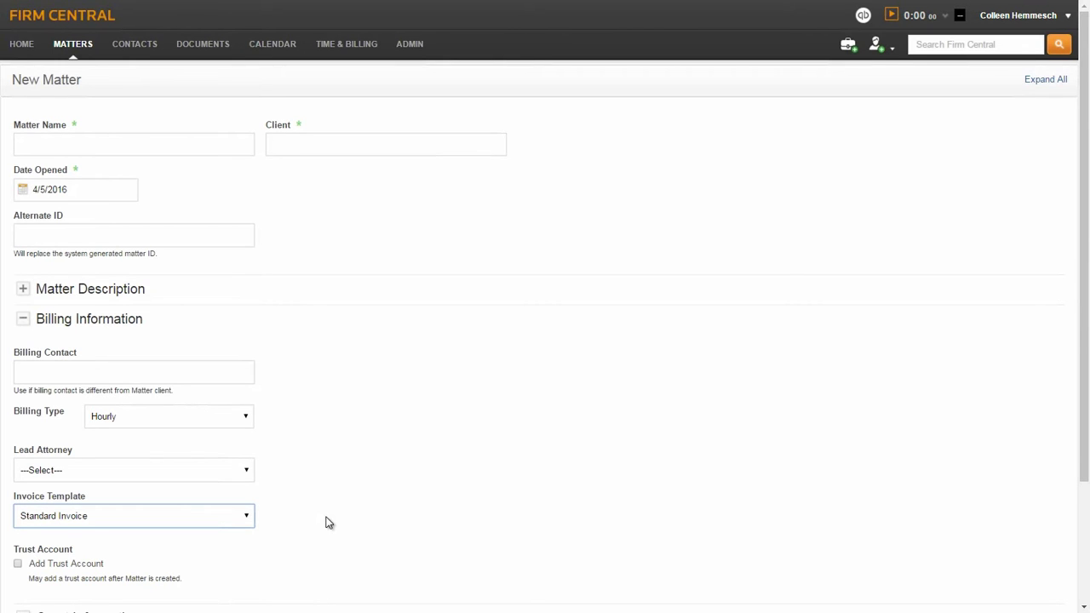
Examine the trust account fields and the matter team's roles and rates, and discard the new matter
{"action": "left_click", "coordinate": [17, 564]}
{"action": "scroll", "coordinate": [17, 566], "scroll_direction": "down", "scroll_amount": 5}
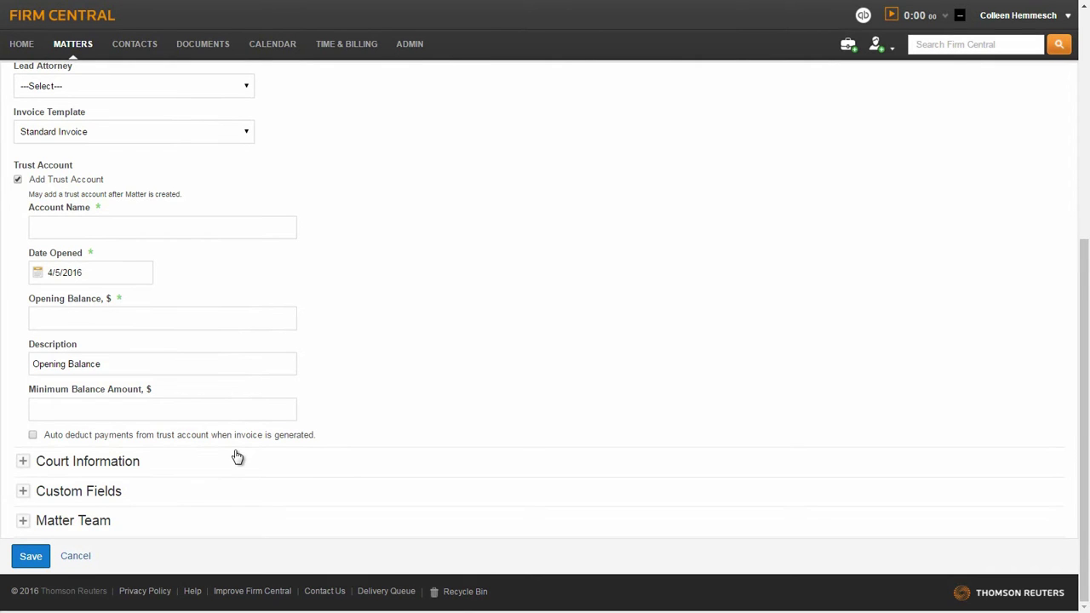
{"action": "left_click", "coordinate": [22, 525]}
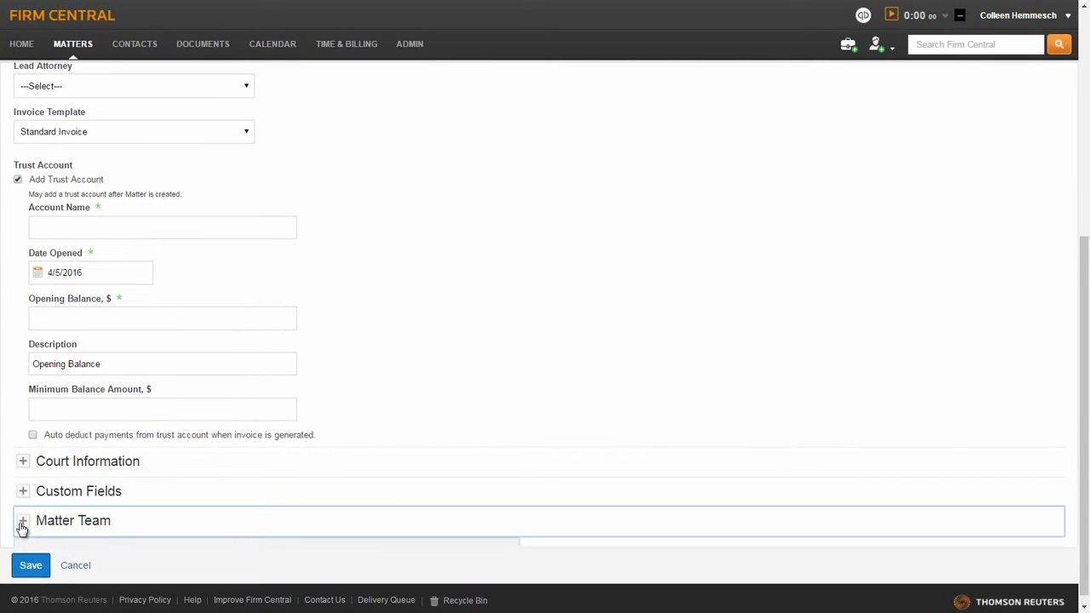
{"action": "scroll", "coordinate": [721, 528], "scroll_direction": "down", "scroll_amount": 3}
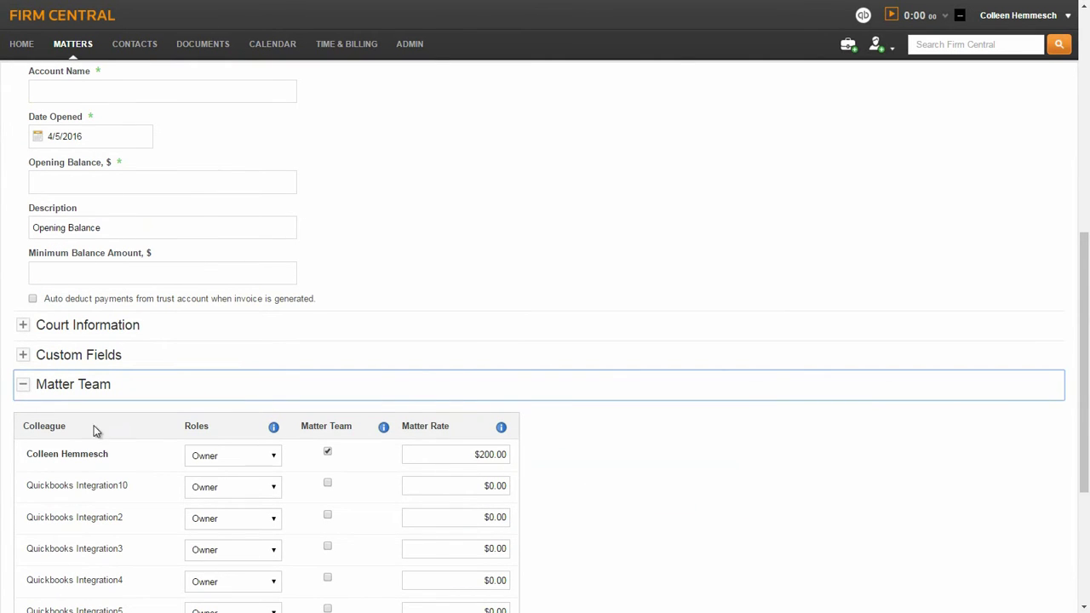
{"action": "left_click", "coordinate": [23, 384]}
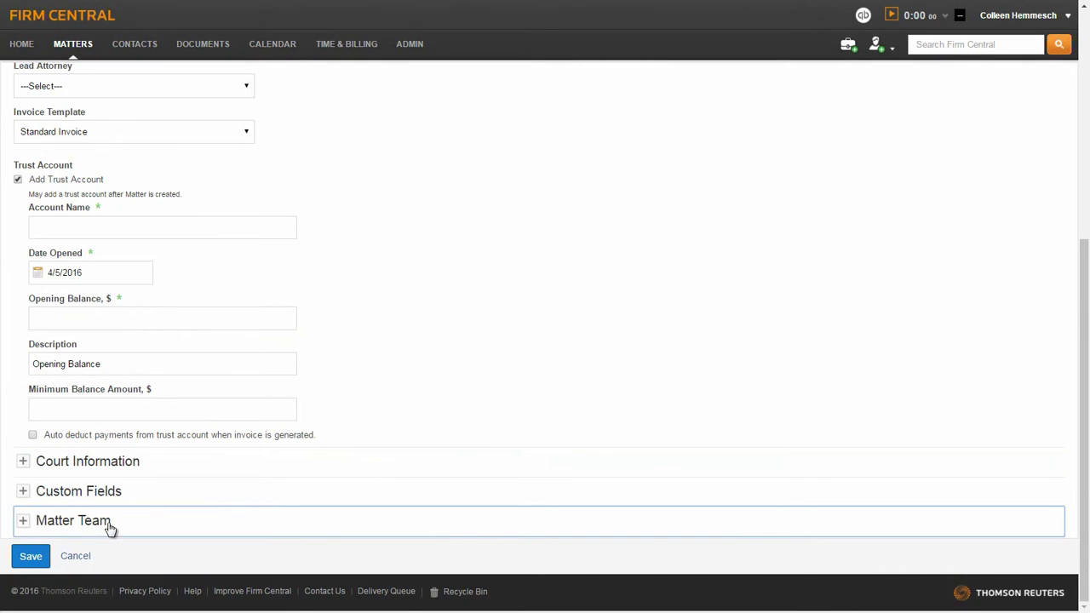
{"action": "left_click", "coordinate": [75, 558]}
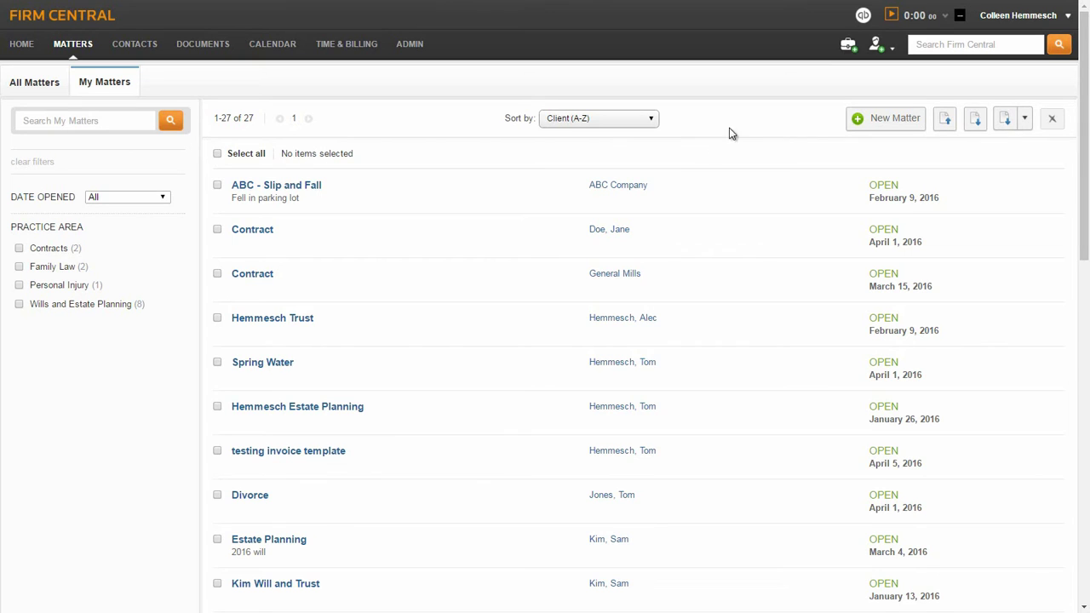
Start a timer and open its details for editing
{"action": "left_click", "coordinate": [890, 16]}
{"action": "left_click", "coordinate": [947, 17]}
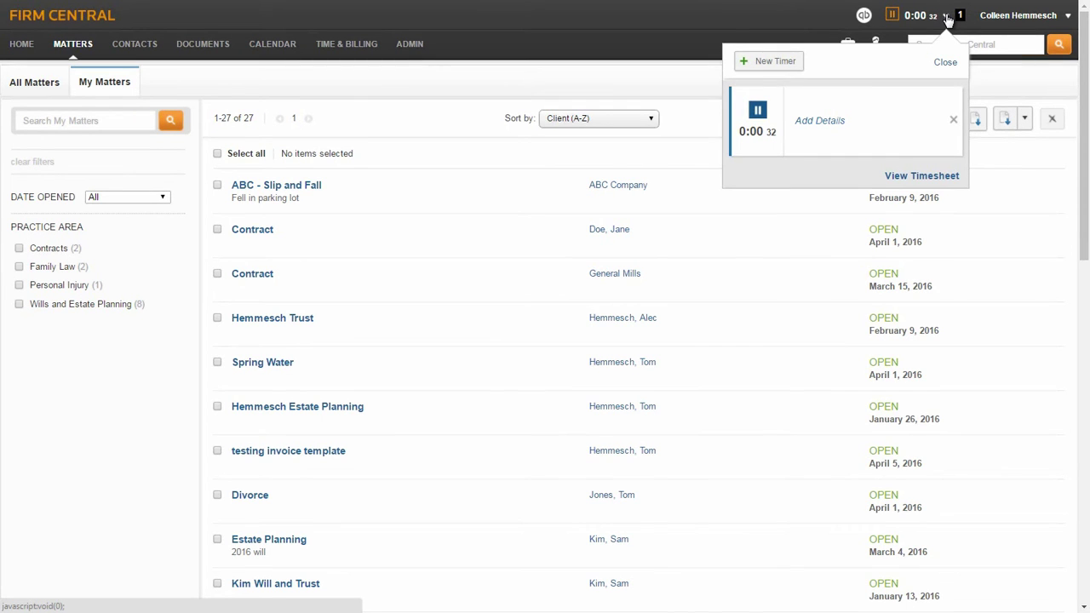
{"action": "left_click", "coordinate": [826, 121]}
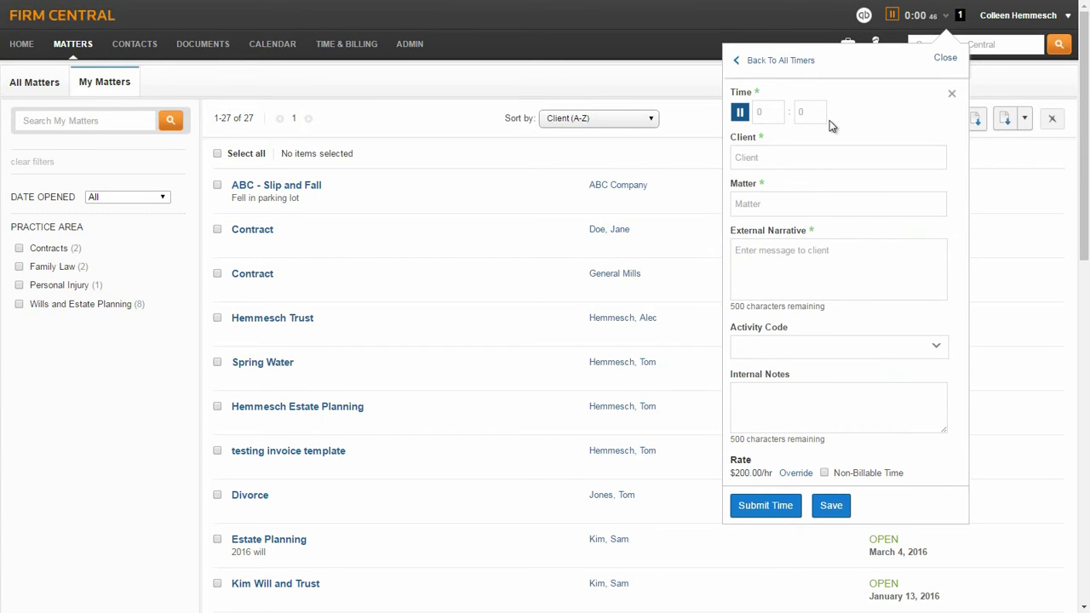
Try to assign an individual client to the running timer by searching for the client's first name
{"action": "left_click", "coordinate": [802, 158]}
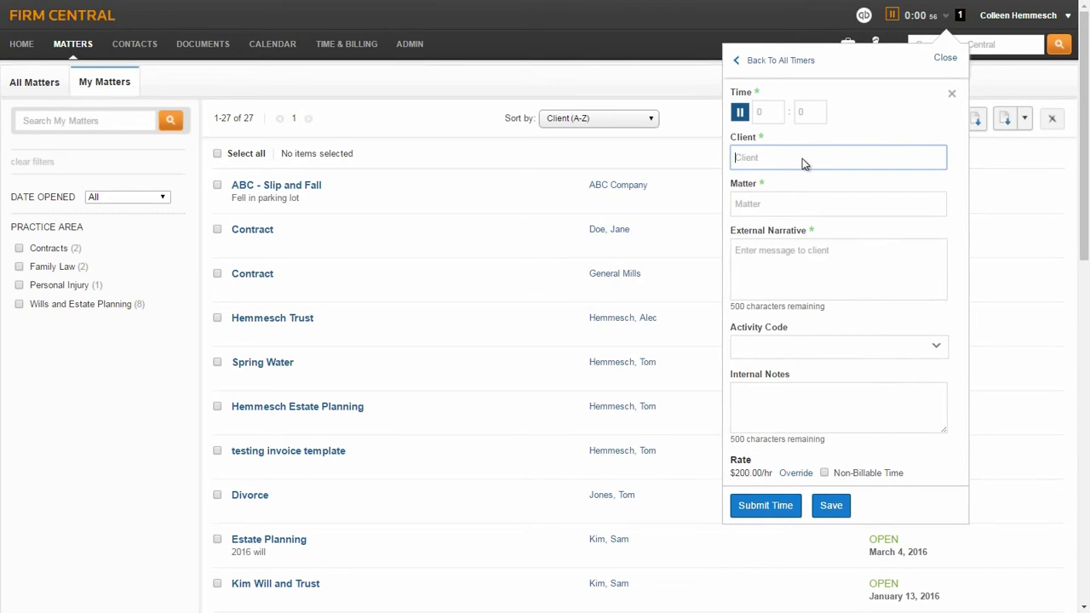
{"action": "type", "text": "jane"}
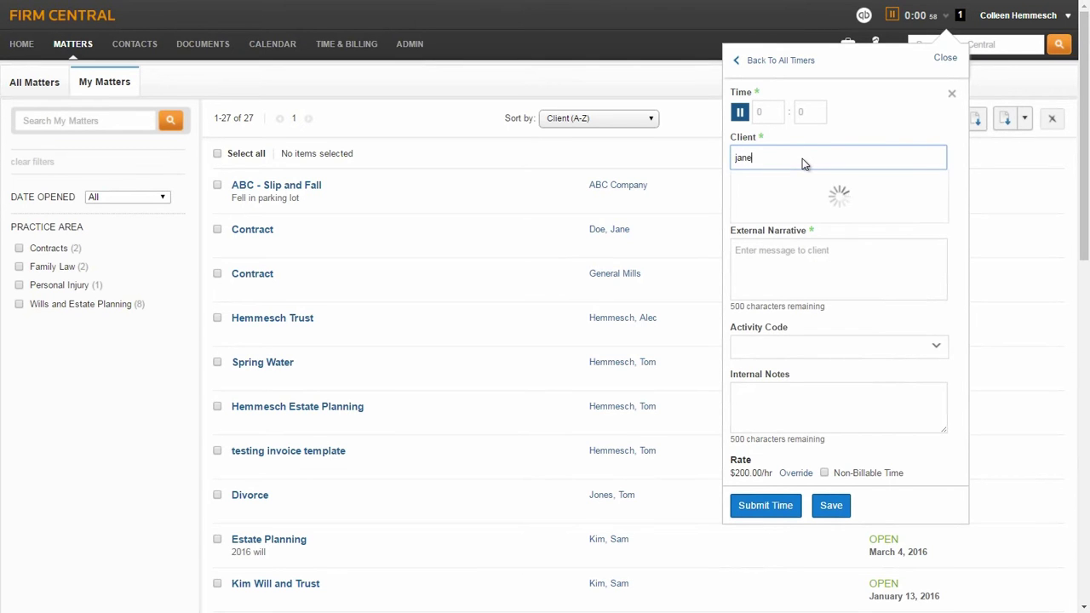
{"action": "left_click", "coordinate": [777, 183]}
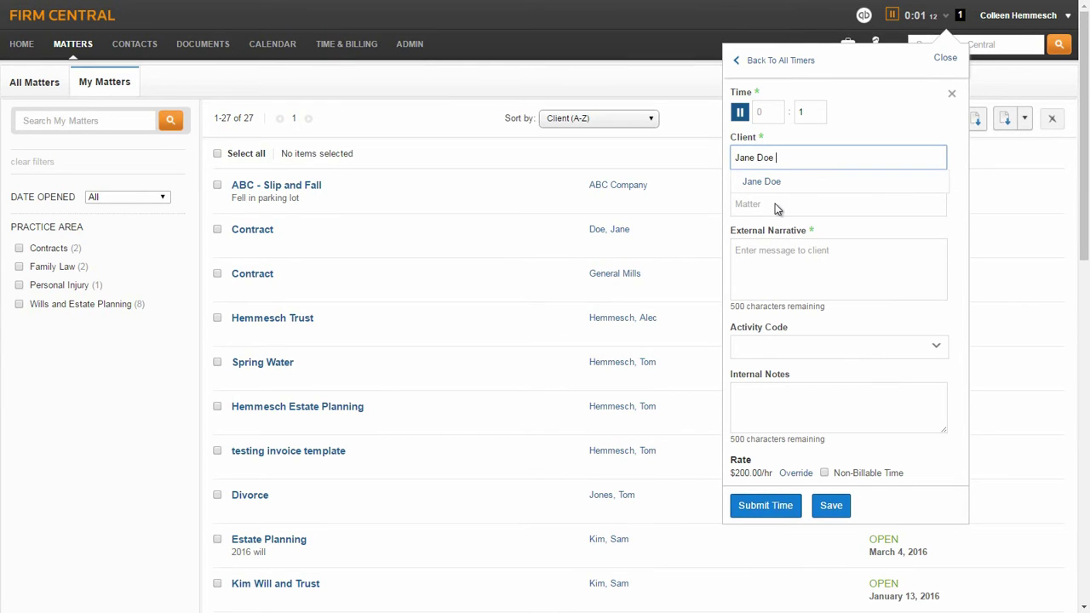
Assign the timer to the matter ABC - Slip and Fall and enter the meeting with the client as its external narrative
{"action": "left_click", "coordinate": [777, 206]}
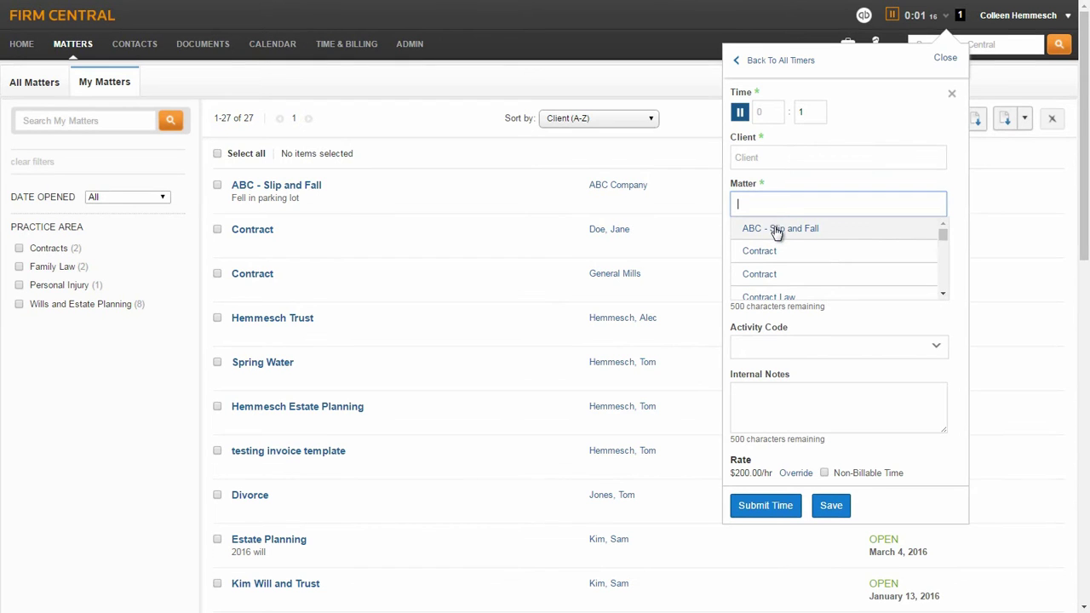
{"action": "left_click", "coordinate": [776, 228]}
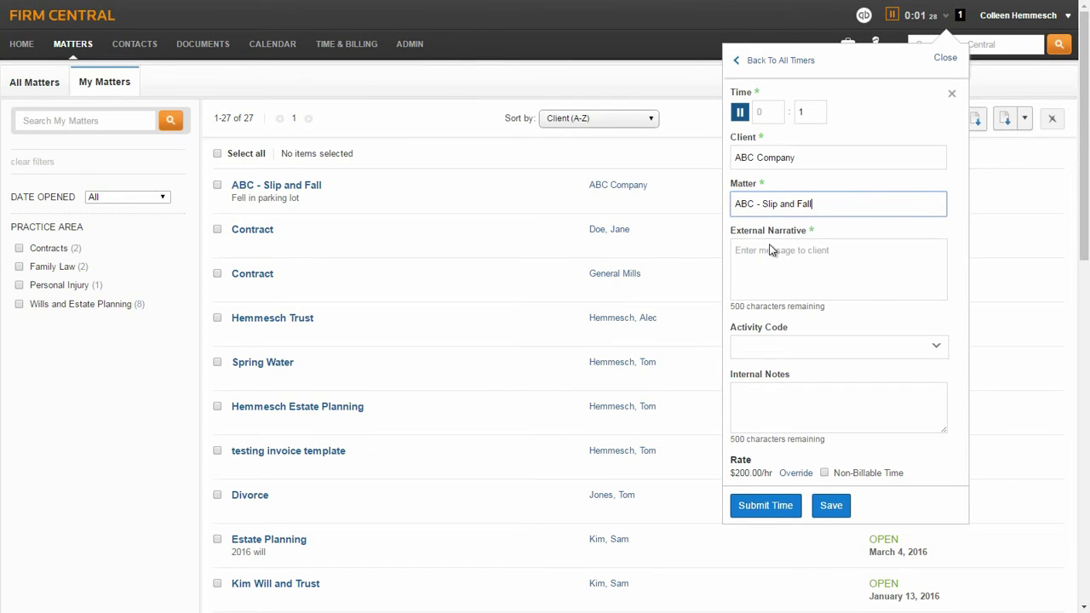
{"action": "left_click", "coordinate": [766, 266]}
{"action": "type", "text": "Meeting with Jane"}
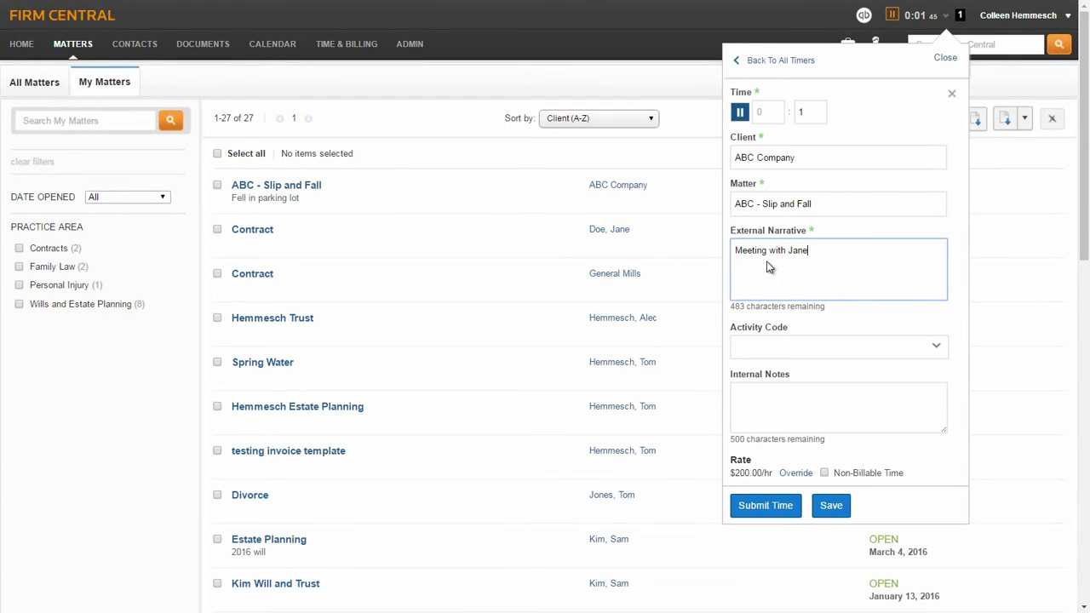
Set the timer's activity code to Client Meeting, leaving the internal notes empty
{"action": "left_click", "coordinate": [783, 349]}
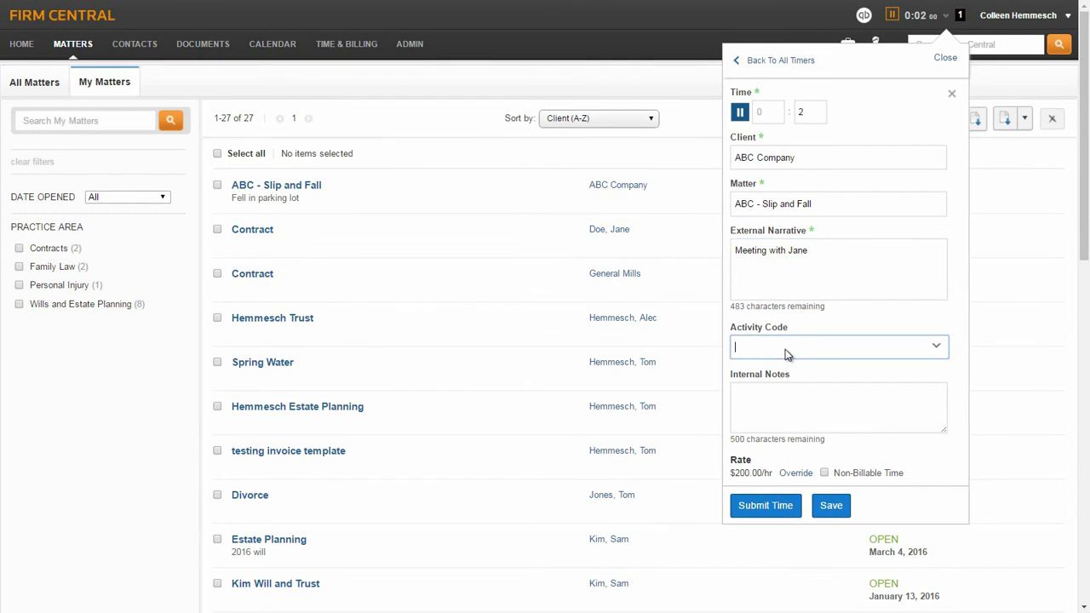
{"action": "type", "text": "mee"}
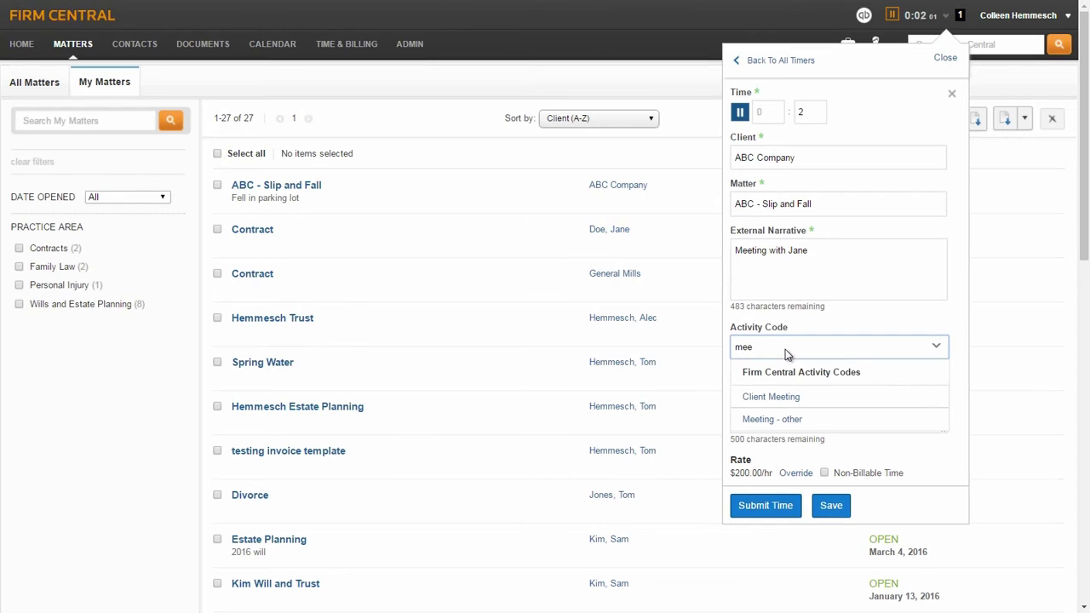
{"action": "left_click", "coordinate": [785, 402]}
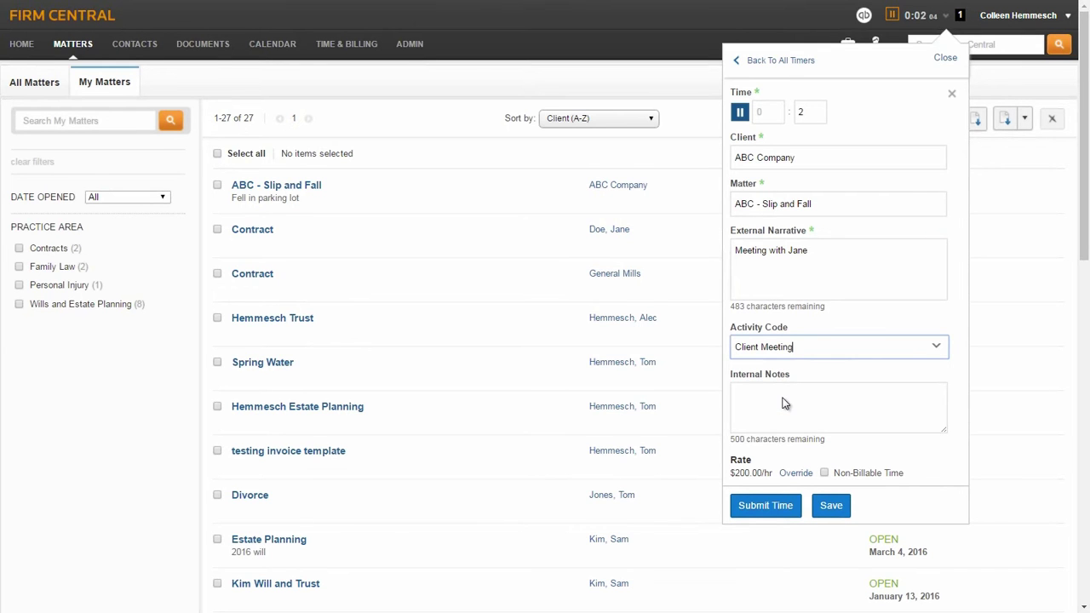
{"action": "left_click", "coordinate": [785, 405]}
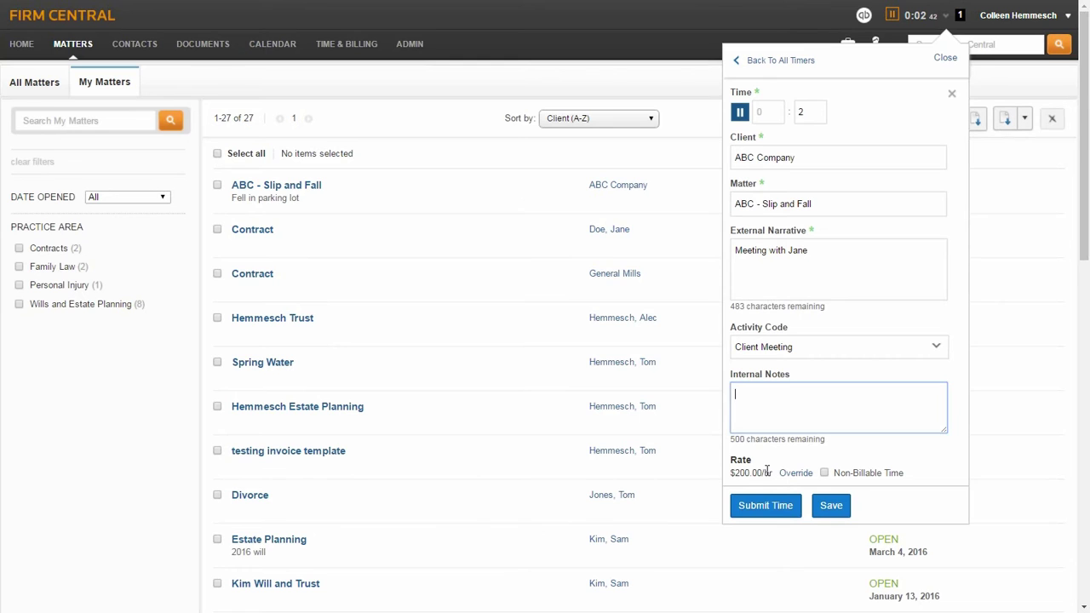
Override the timer's default rate with $150.00 per hour and save the timer details
{"action": "left_click", "coordinate": [794, 475]}
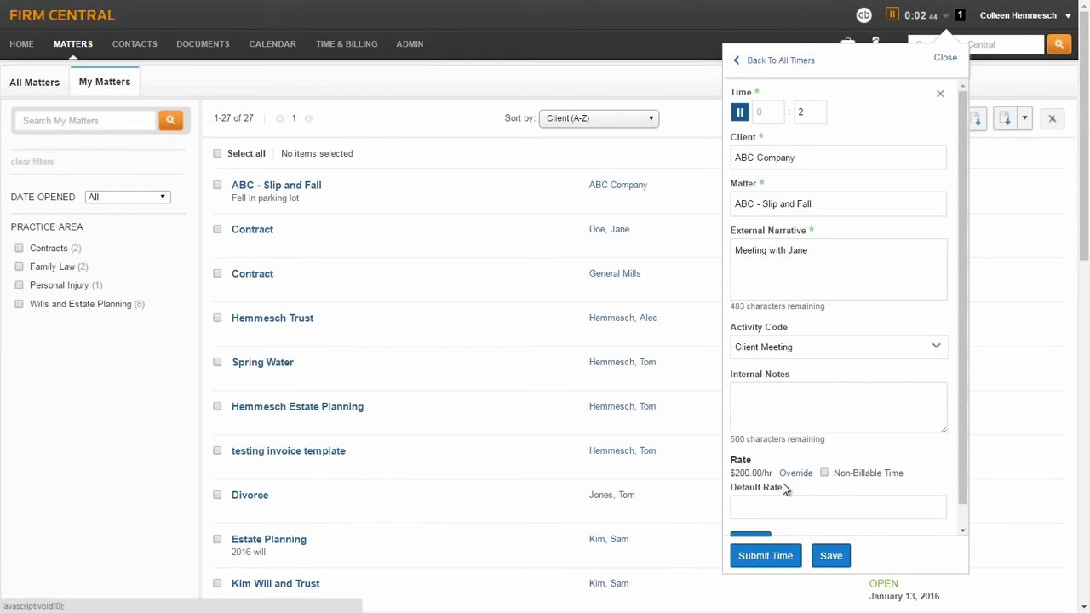
{"action": "left_click", "coordinate": [778, 506]}
{"action": "type", "text": "150"}
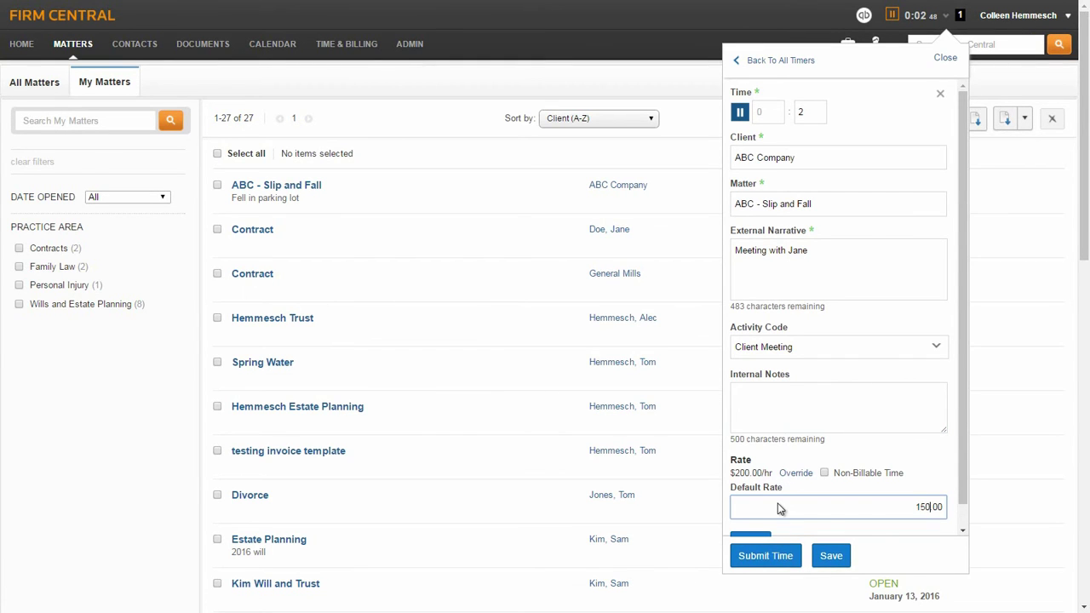
{"action": "scroll", "coordinate": [794, 529], "scroll_direction": "down", "scroll_amount": 2}
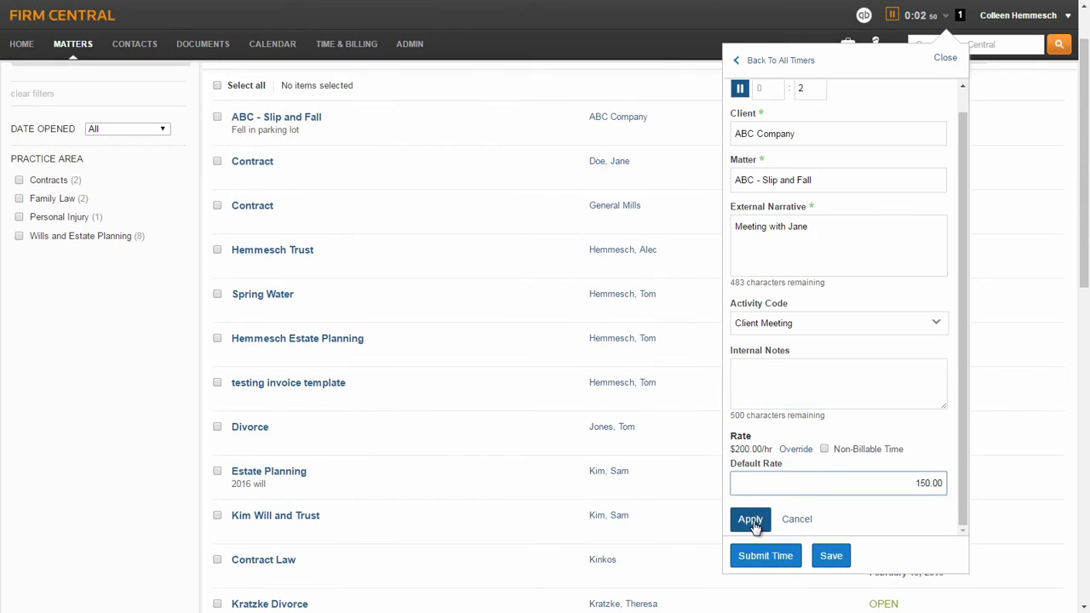
{"action": "left_click", "coordinate": [753, 520]}
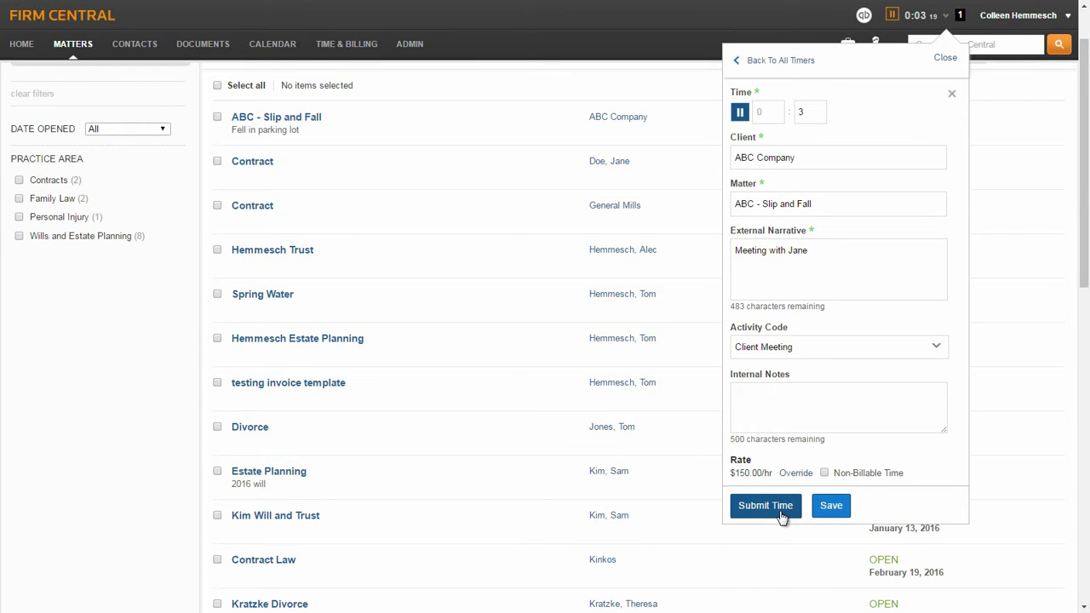
{"action": "left_click", "coordinate": [829, 508]}
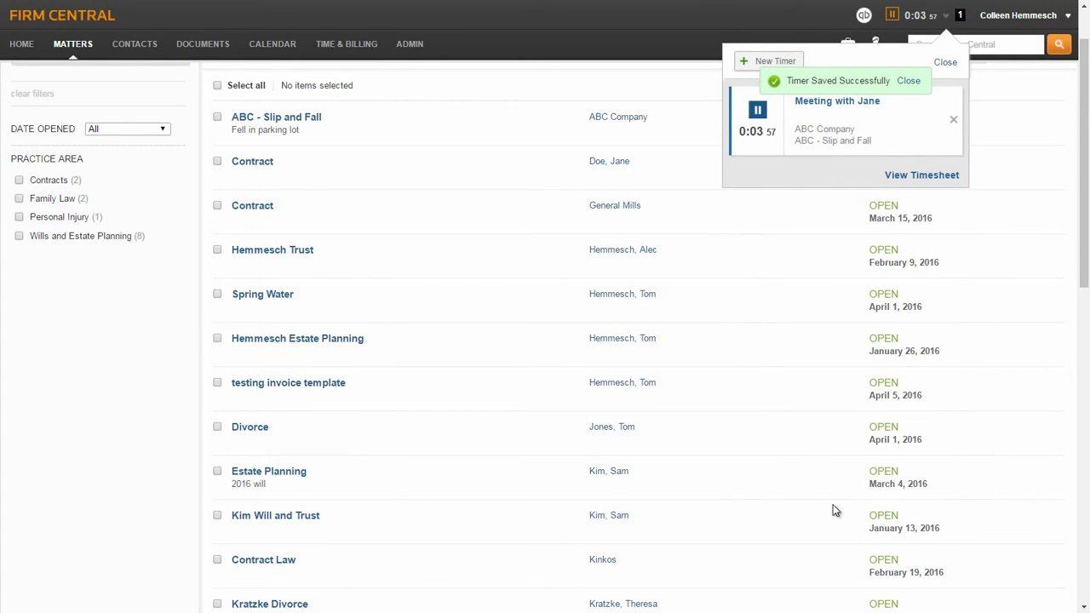
{"action": "left_click", "coordinate": [946, 65]}
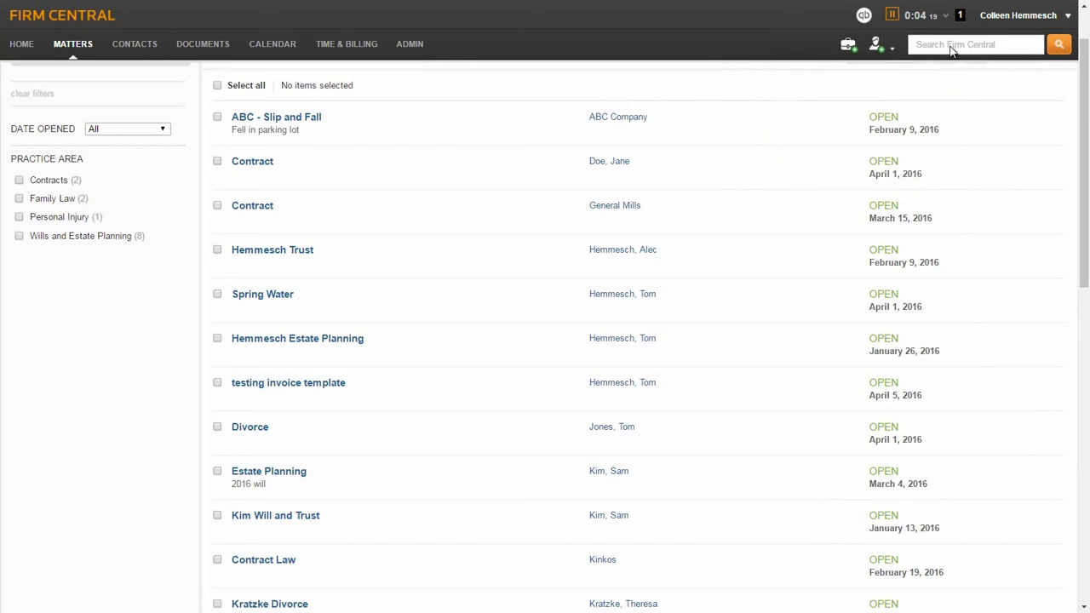
Add and start a second timer without details, and delete it again
{"action": "left_click", "coordinate": [944, 15]}
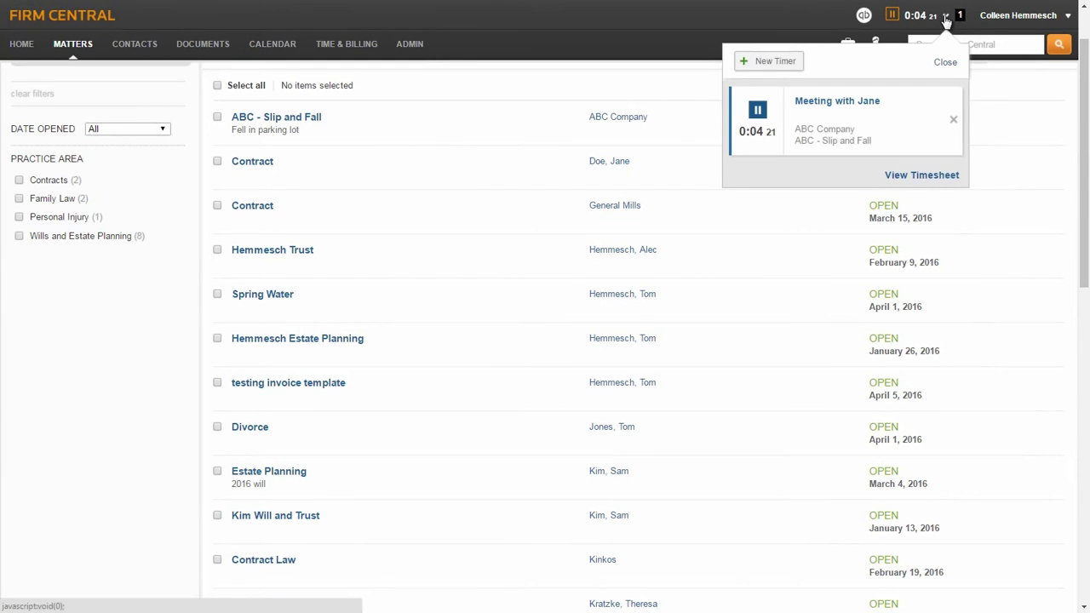
{"action": "left_click", "coordinate": [771, 63]}
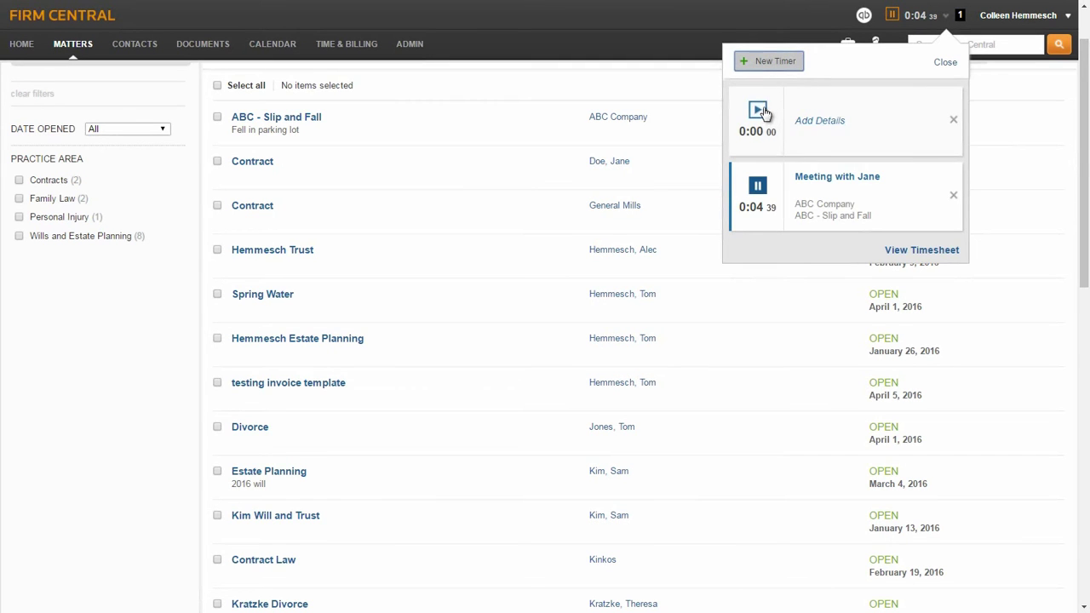
{"action": "left_click", "coordinate": [757, 111]}
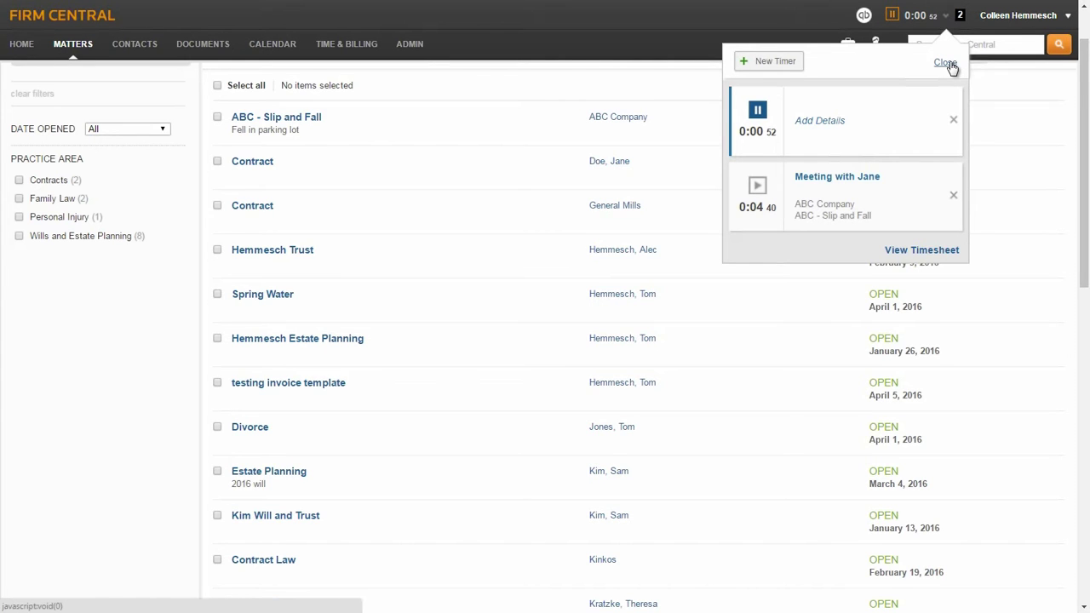
{"action": "left_click", "coordinate": [953, 120]}
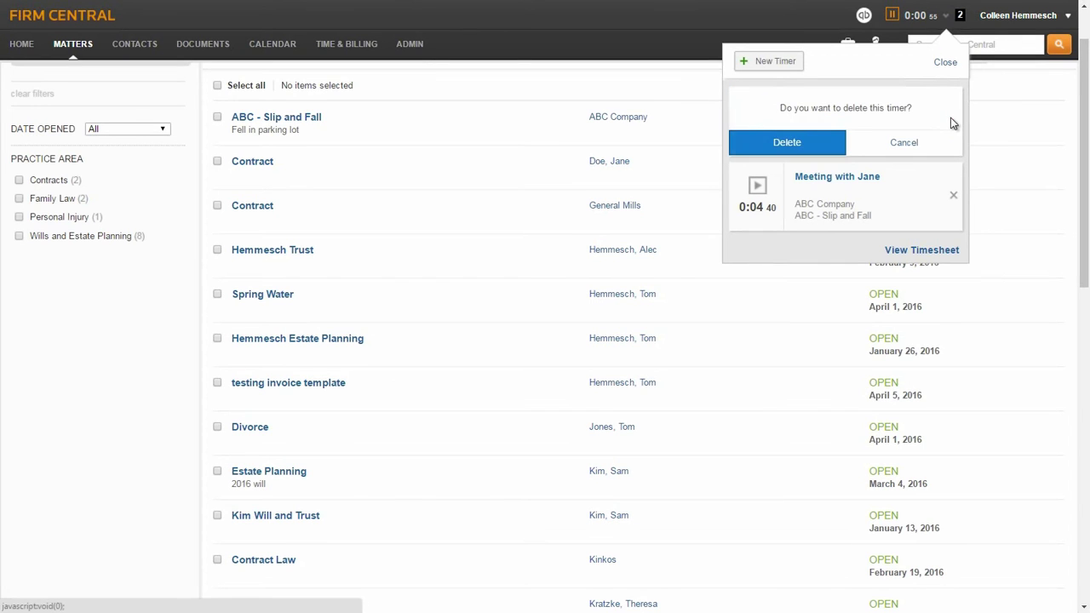
{"action": "left_click", "coordinate": [816, 151]}
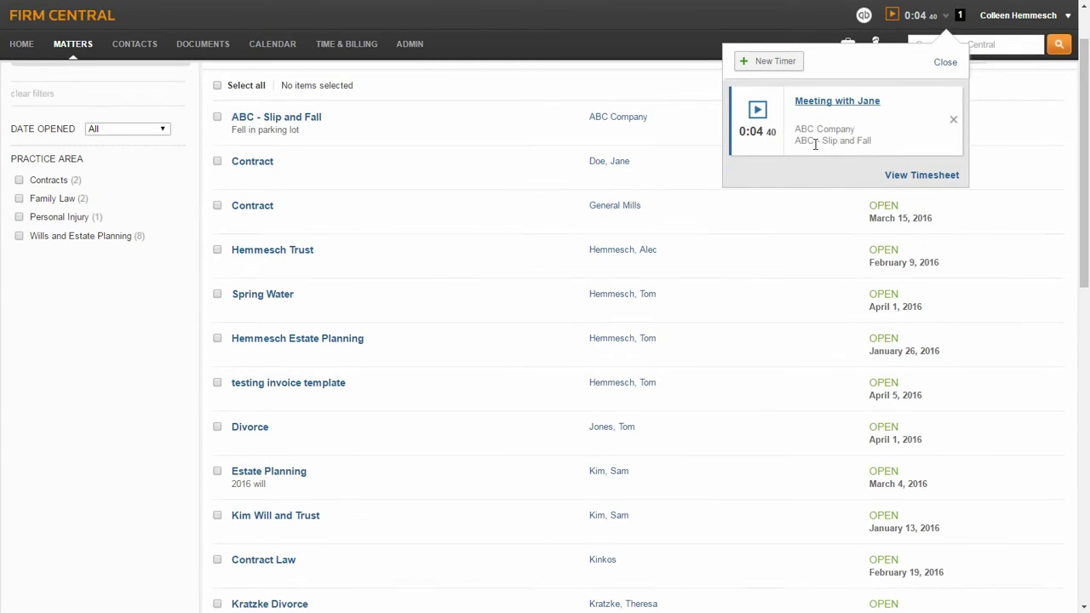
Open the client meeting timer's details, submit its time to the timesheet, and close the timer list
{"action": "left_click", "coordinate": [817, 102]}
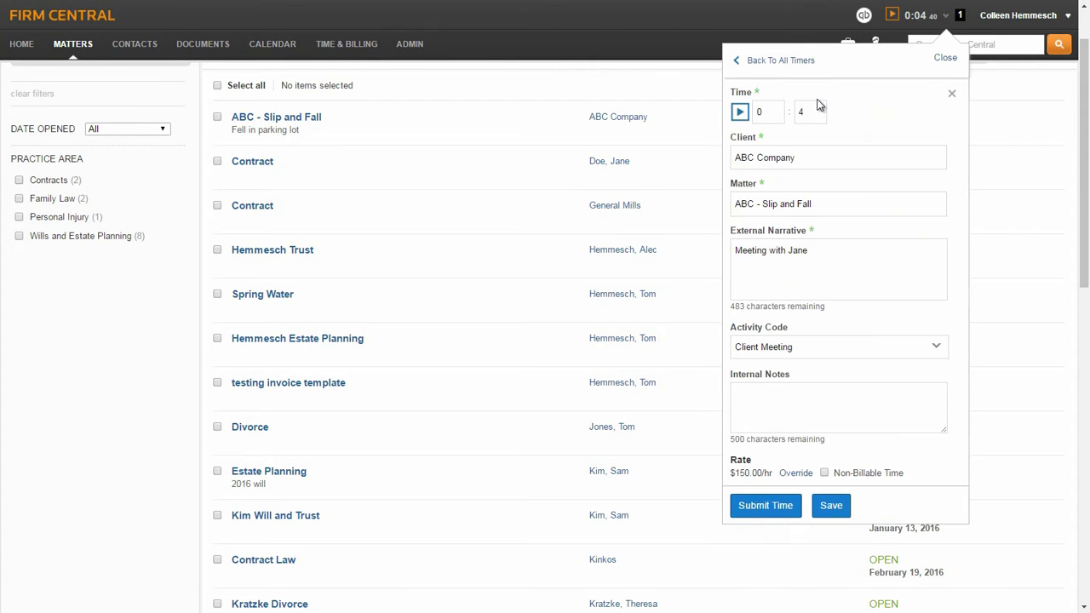
{"action": "left_click", "coordinate": [784, 511]}
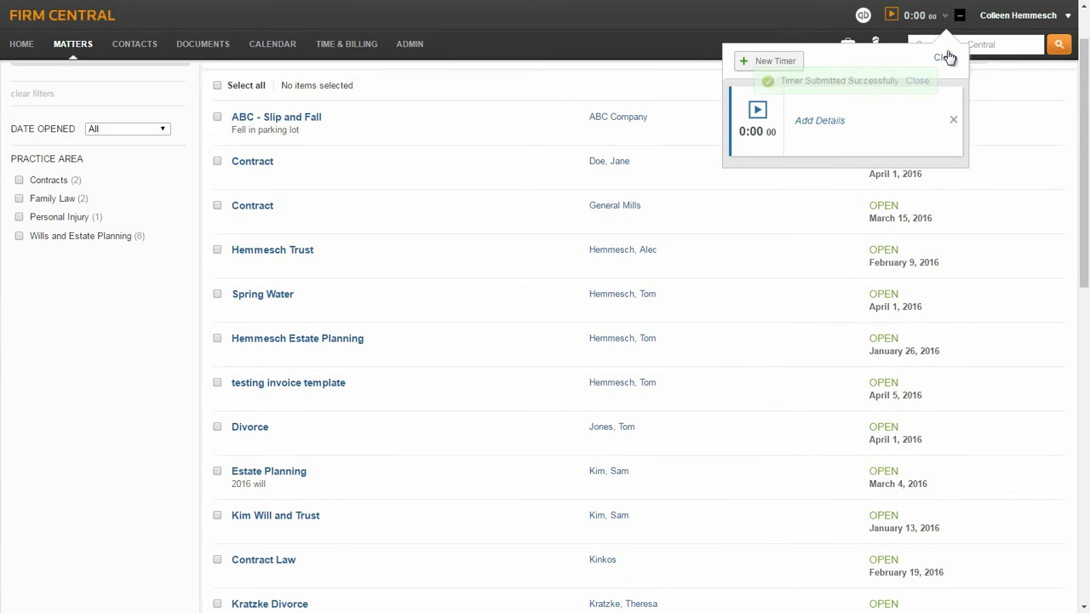
{"action": "left_click", "coordinate": [946, 58]}
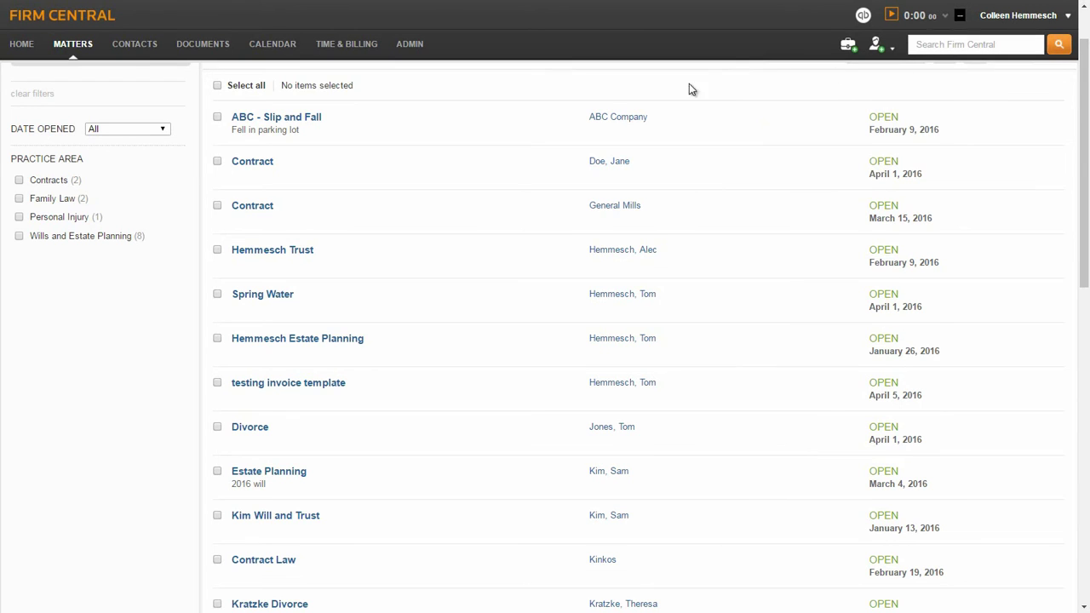
In Time Entry, add an entry for ABC Company's ABC - Slip and Fall matter with narrative Drafting Court Documents and 1:00 hour on Tuesday 4/5
{"action": "left_click", "coordinate": [357, 39]}
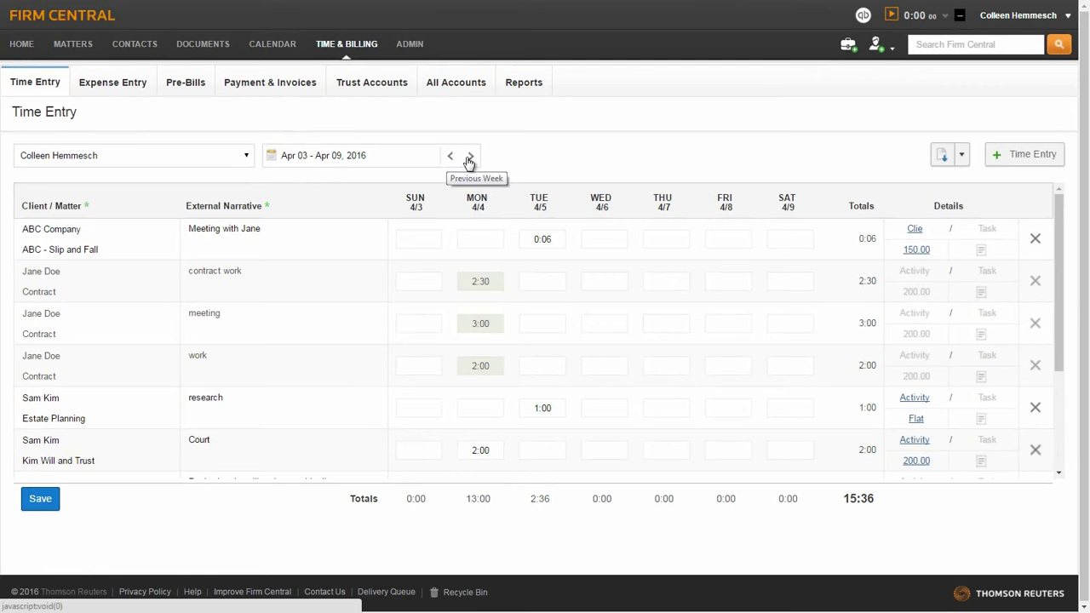
{"action": "left_click", "coordinate": [1005, 161]}
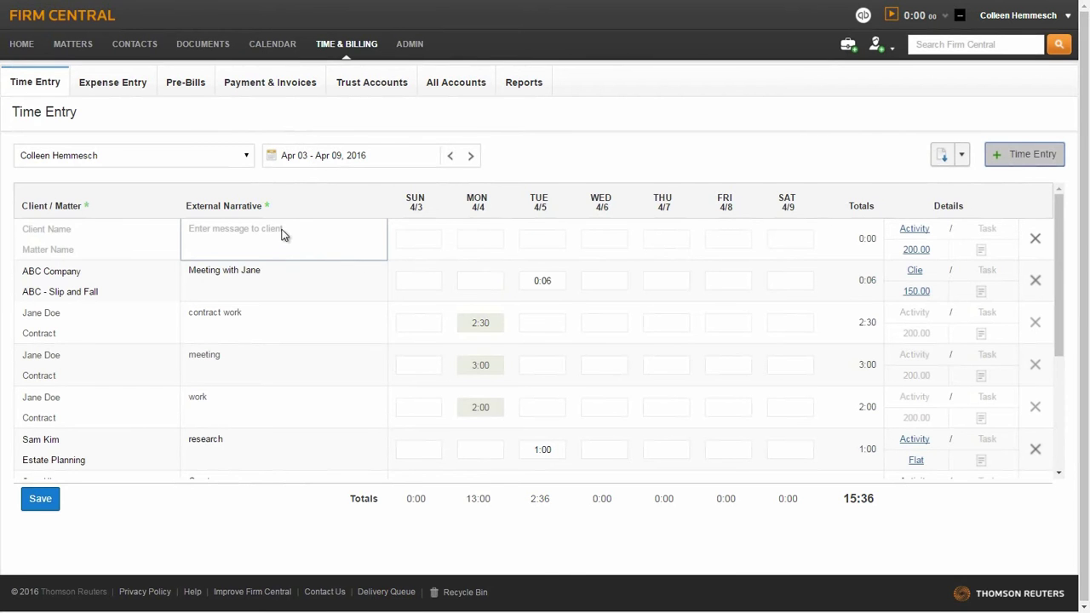
{"action": "left_click", "coordinate": [105, 228]}
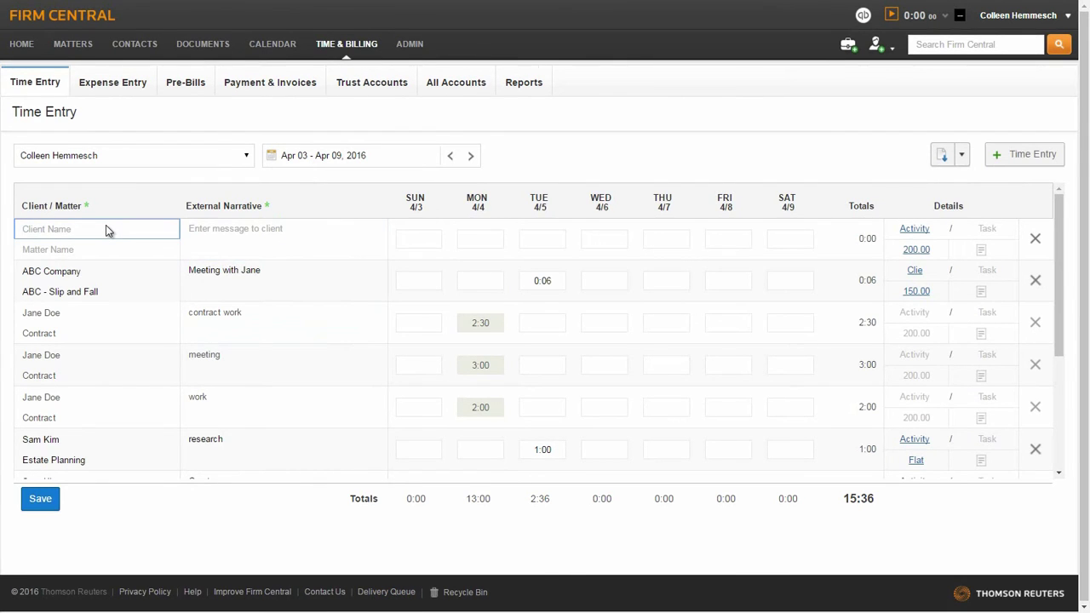
{"action": "type", "text": "abc"}
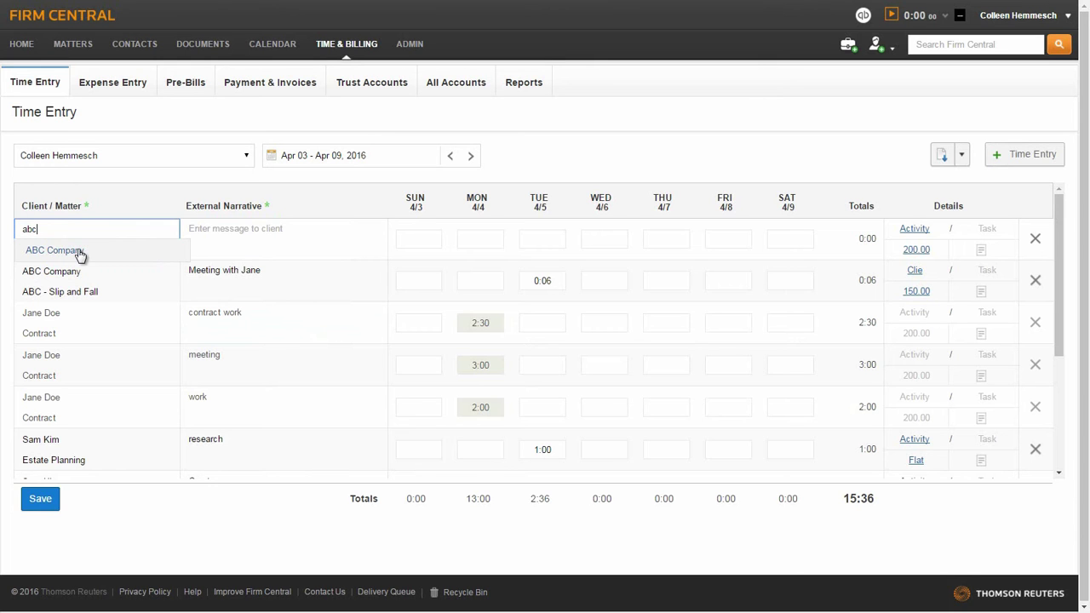
{"action": "left_click", "coordinate": [80, 253]}
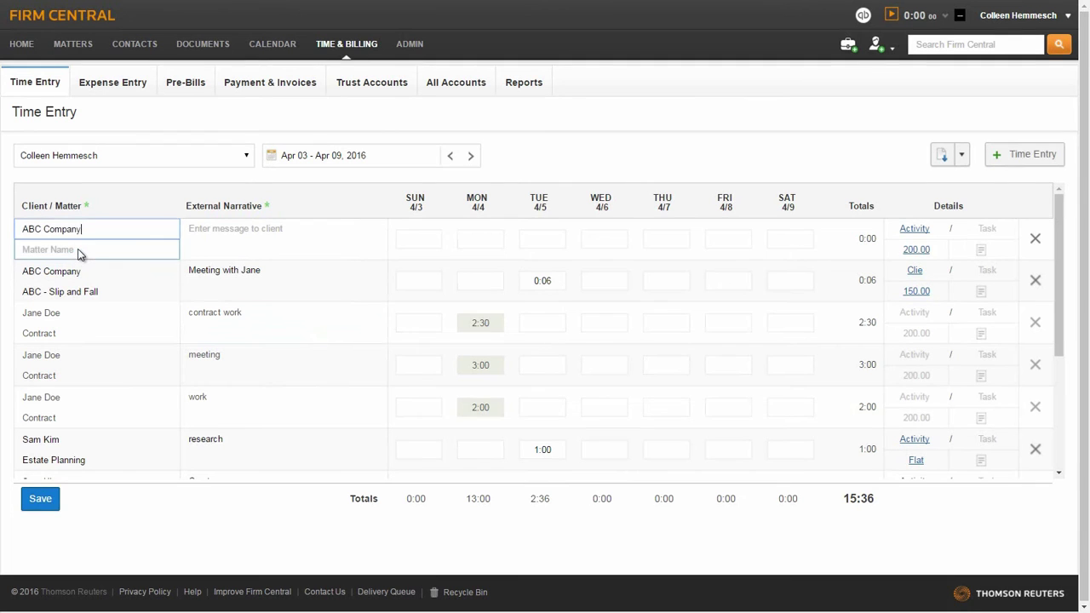
{"action": "left_click", "coordinate": [71, 252]}
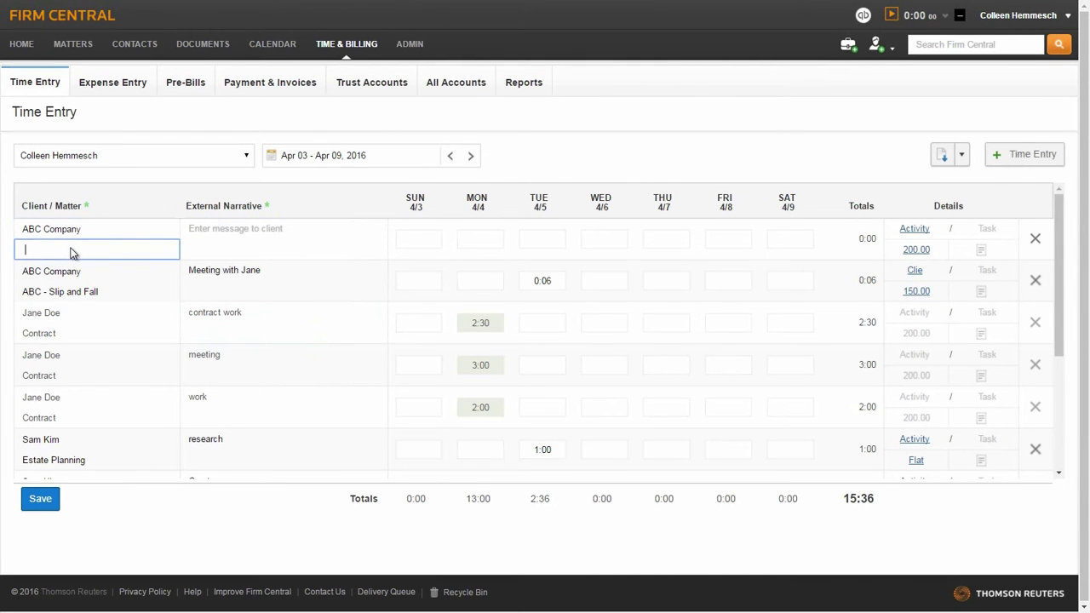
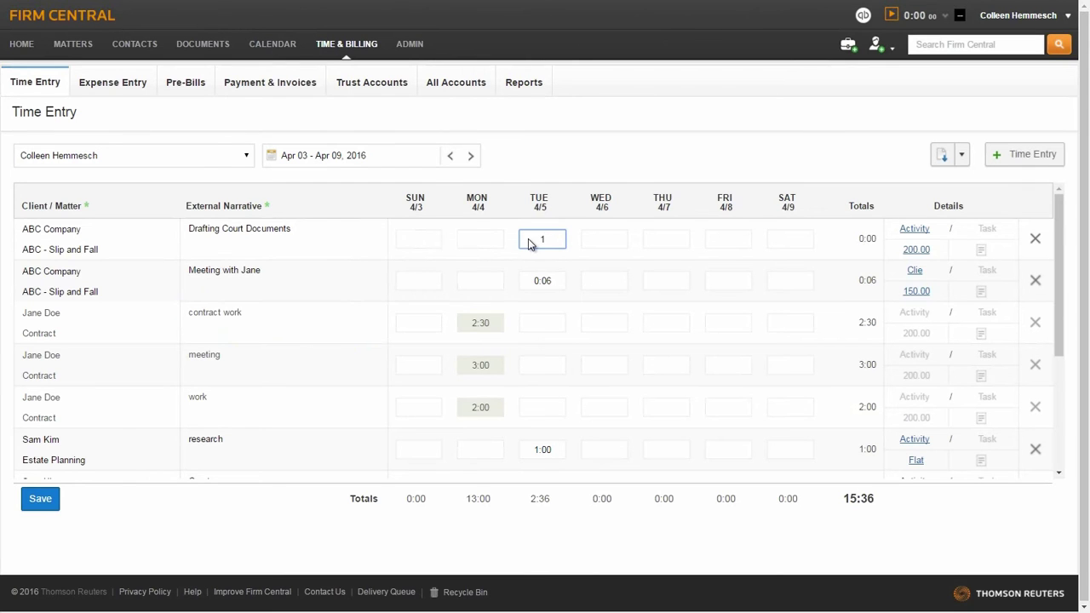
{"action": "left_click", "coordinate": [590, 240]}
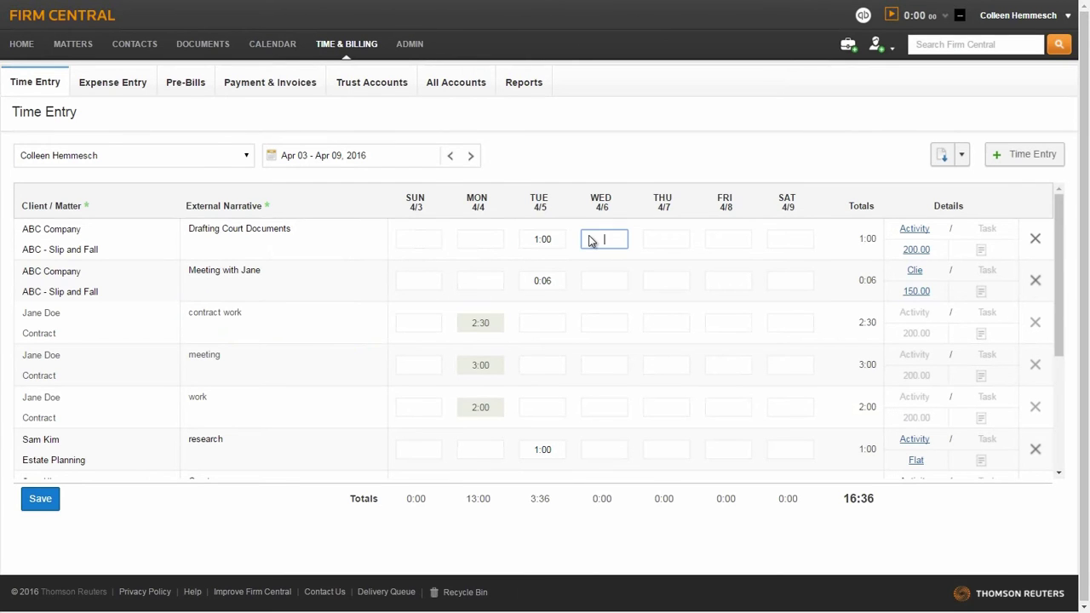
Set the activity code of the Drafting Court Documents time entry to Draft/Revise
{"action": "left_click", "coordinate": [915, 231]}
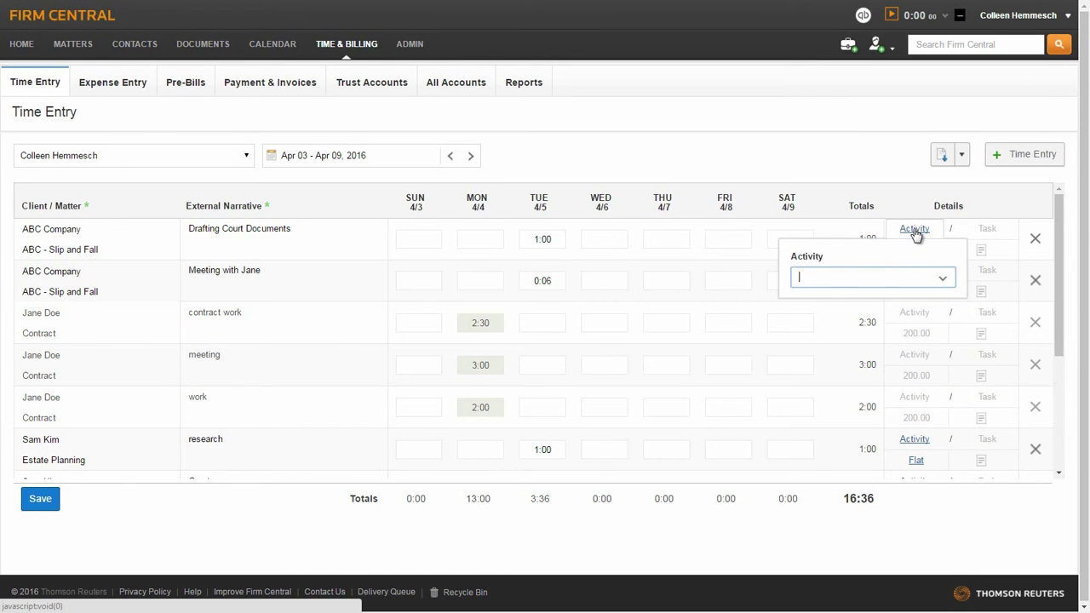
{"action": "type", "text": "draf"}
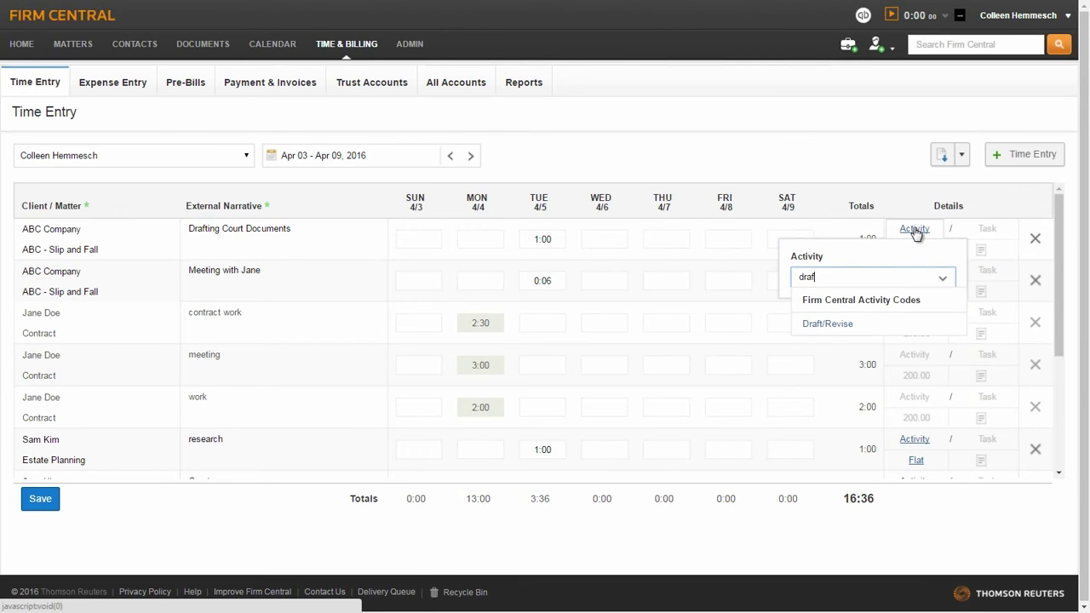
{"action": "key", "text": "Return"}
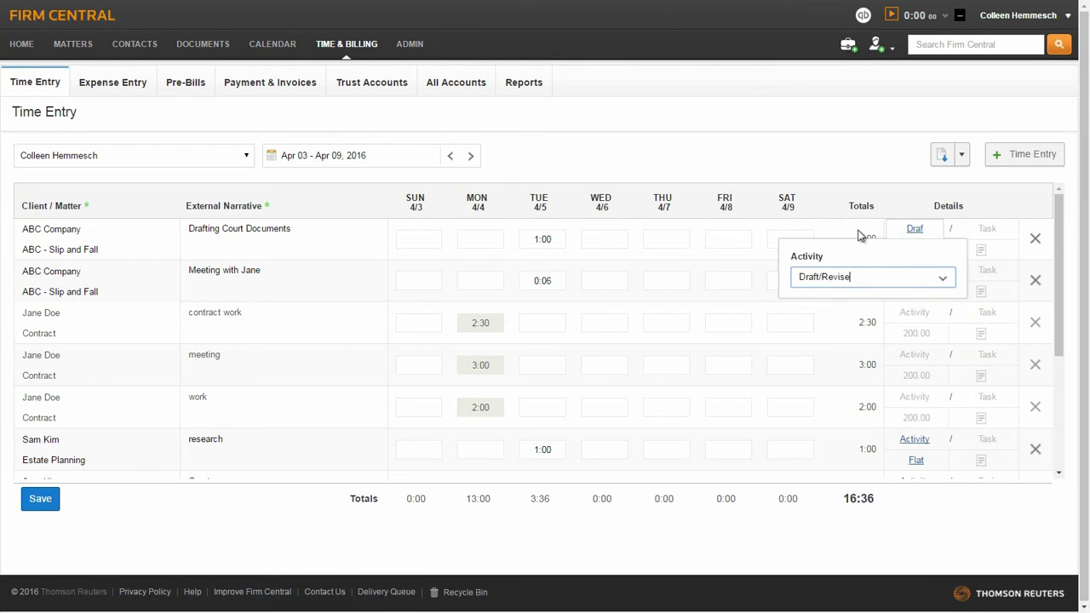
{"action": "left_click", "coordinate": [858, 236]}
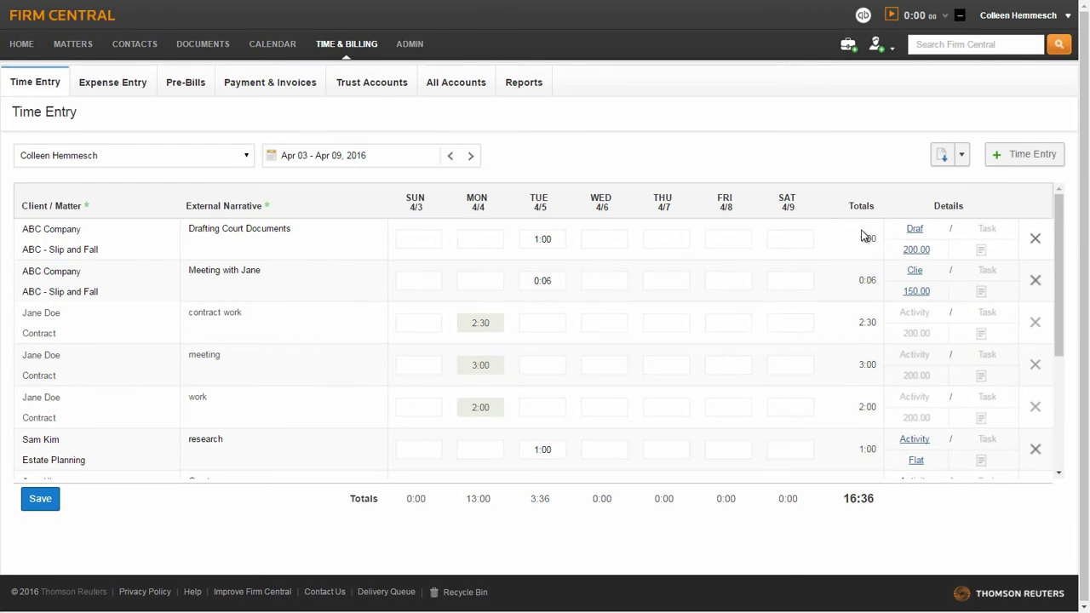
Override the default rate of the Drafting Court Documents time entry with $250.00 per hour
{"action": "left_click", "coordinate": [914, 252]}
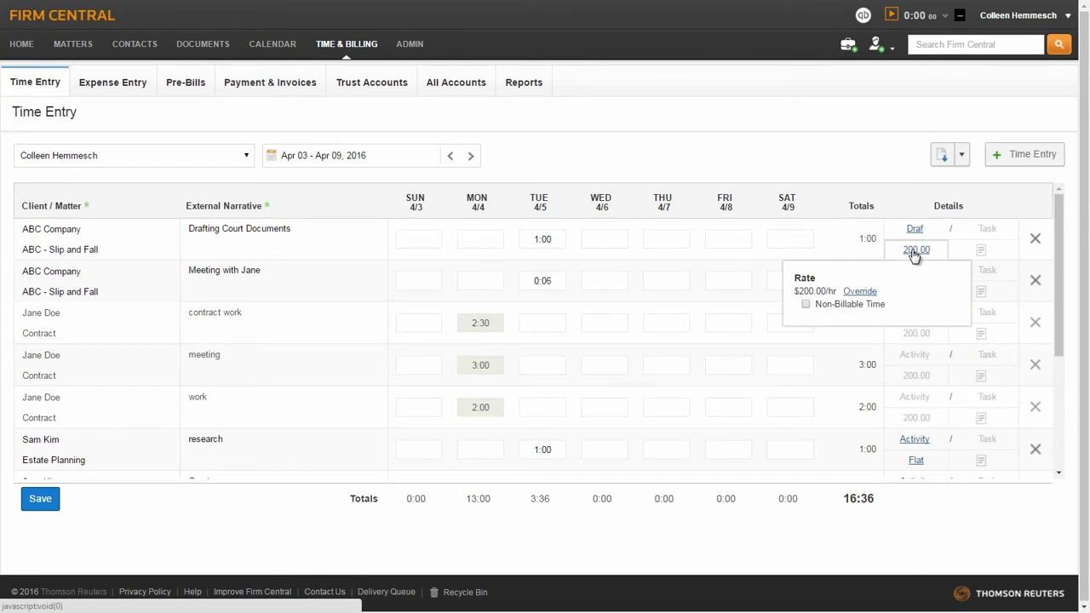
{"action": "left_click", "coordinate": [863, 293]}
{"action": "left_click", "coordinate": [841, 340]}
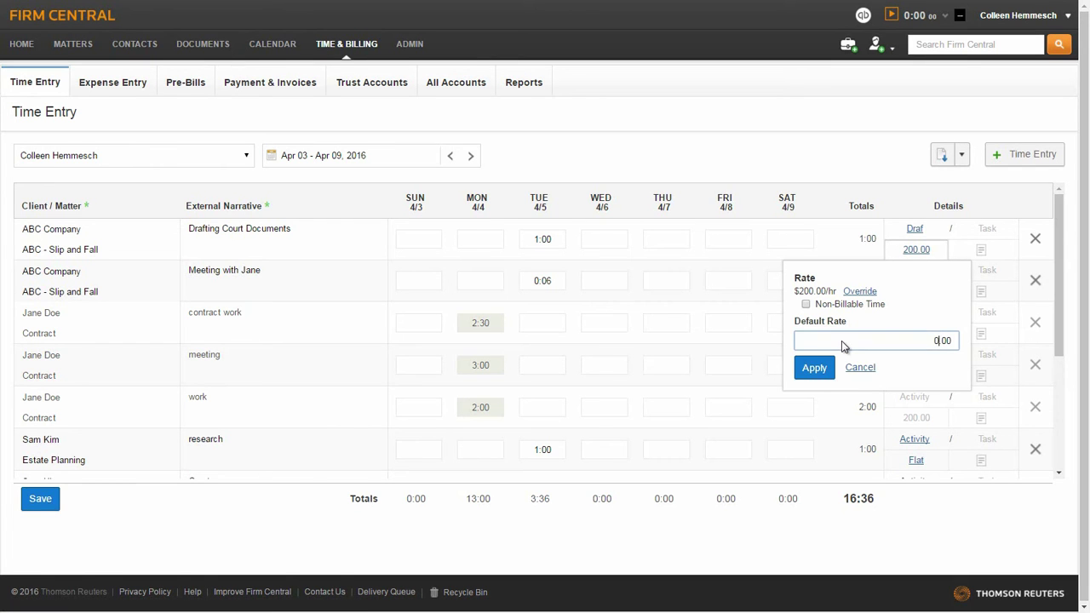
{"action": "type", "text": "250"}
{"action": "left_click", "coordinate": [814, 368]}
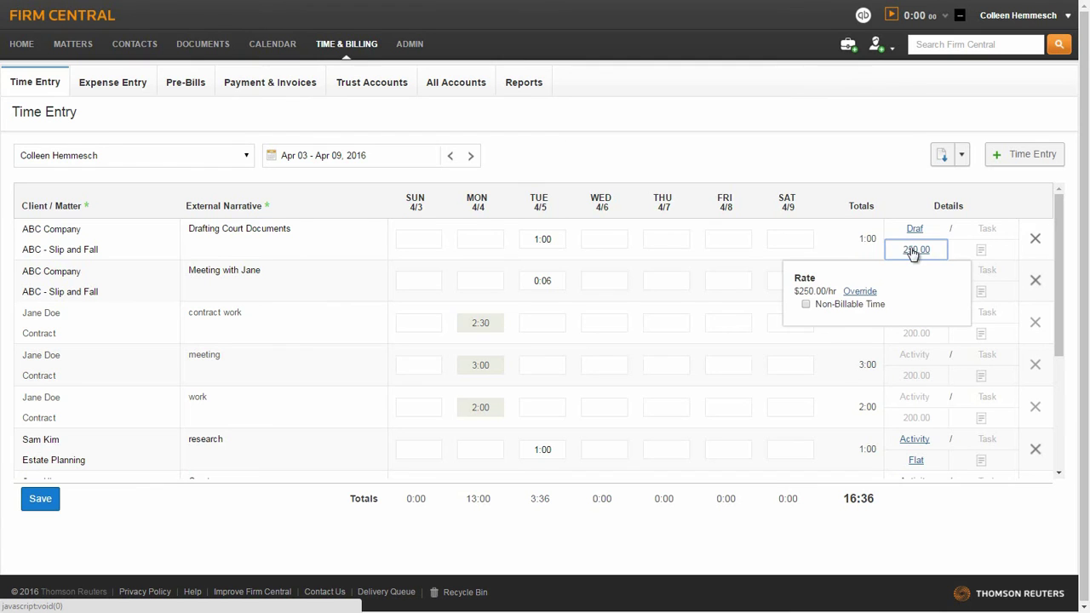
Mark the Drafting Court Documents entry as non-billable time, leave its internal notes empty, and save the timesheet
{"action": "left_click", "coordinate": [805, 304]}
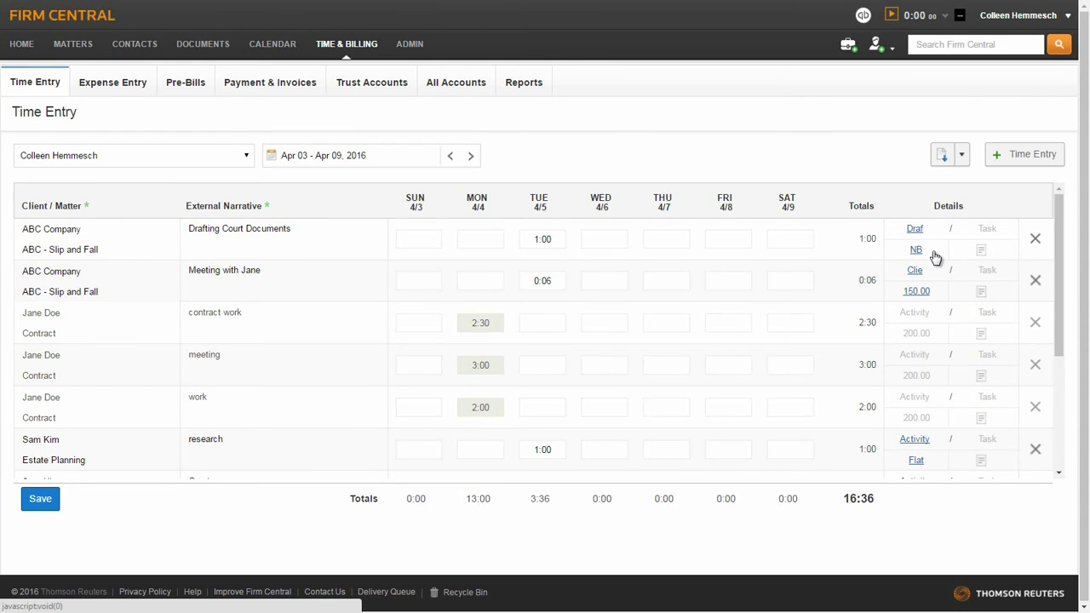
{"action": "left_click", "coordinate": [983, 250]}
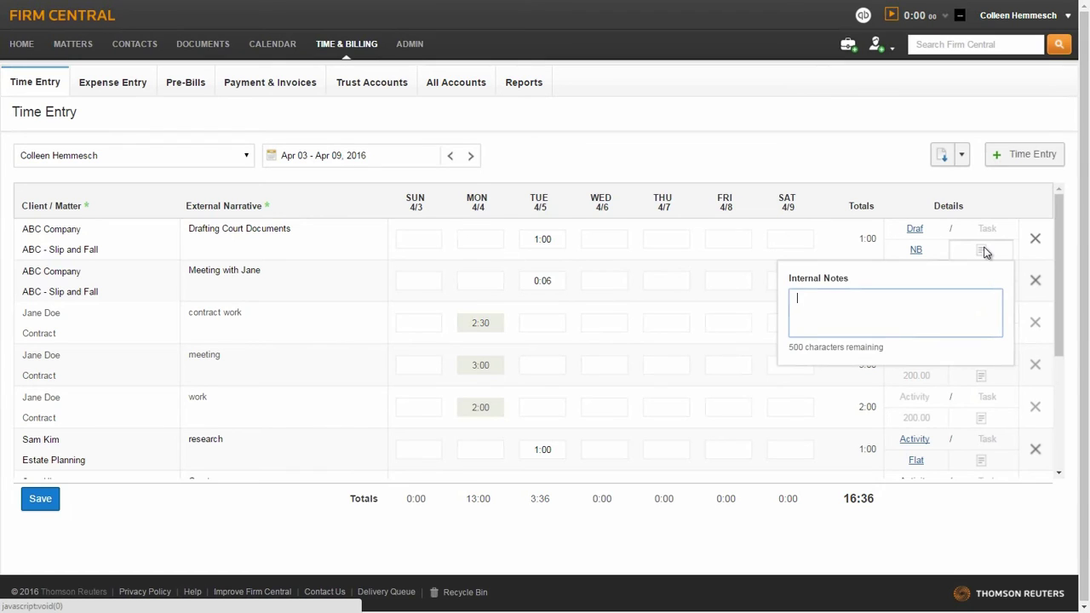
{"action": "left_click", "coordinate": [983, 251]}
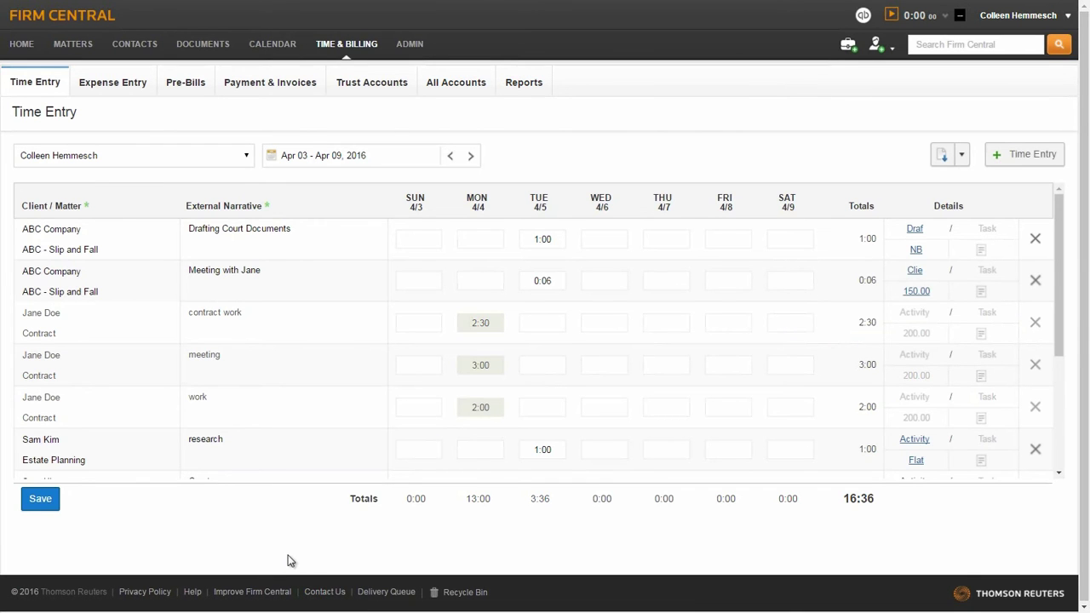
{"action": "left_click", "coordinate": [40, 499]}
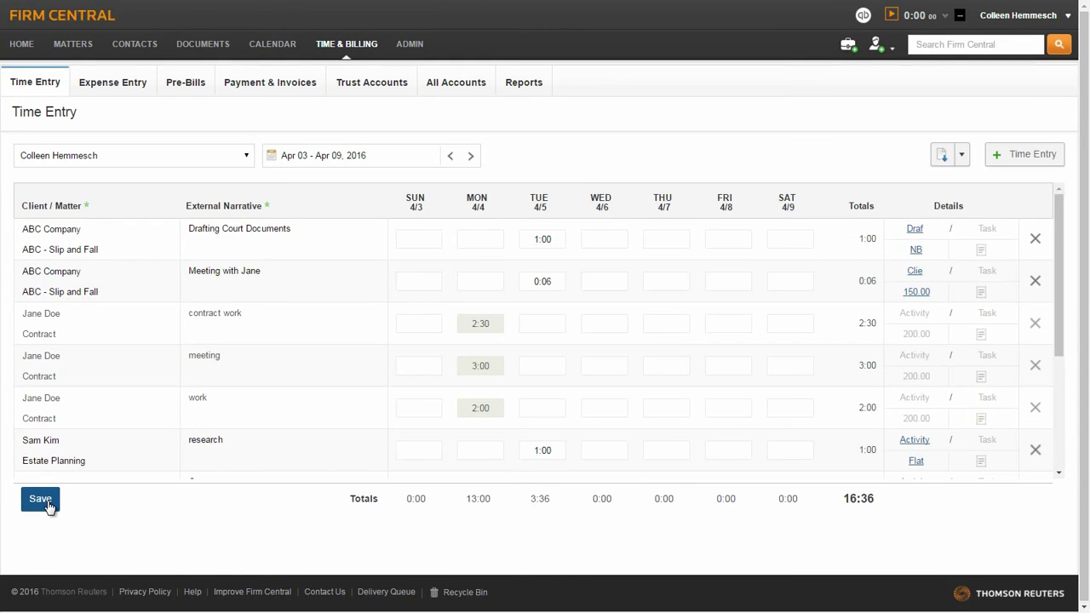
Delete the Drafting Court Documents time entry from the timesheet
{"action": "left_click", "coordinate": [1034, 246]}
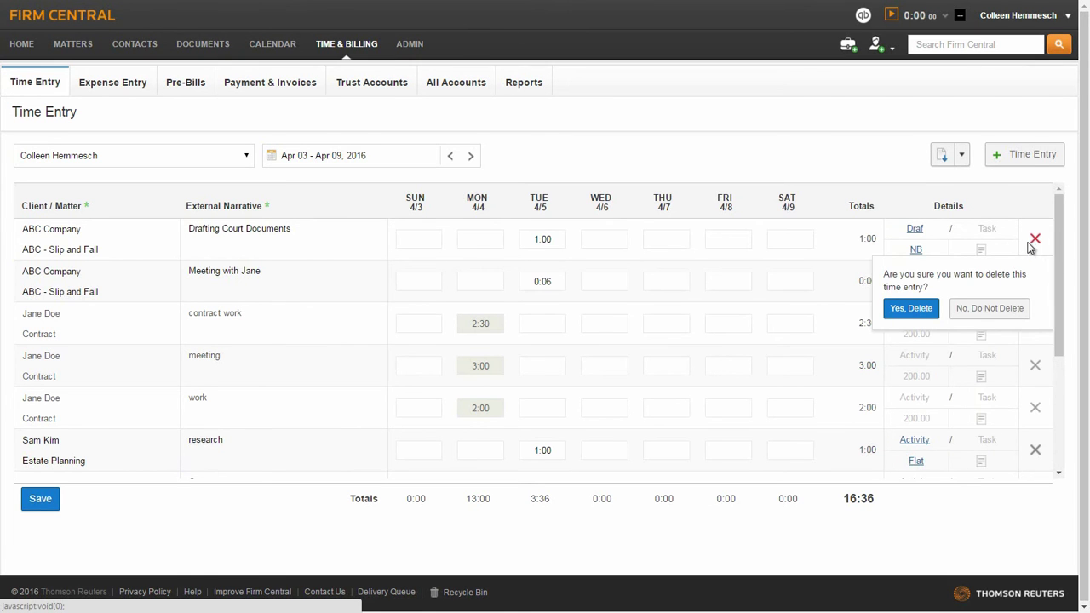
{"action": "left_click", "coordinate": [907, 312]}
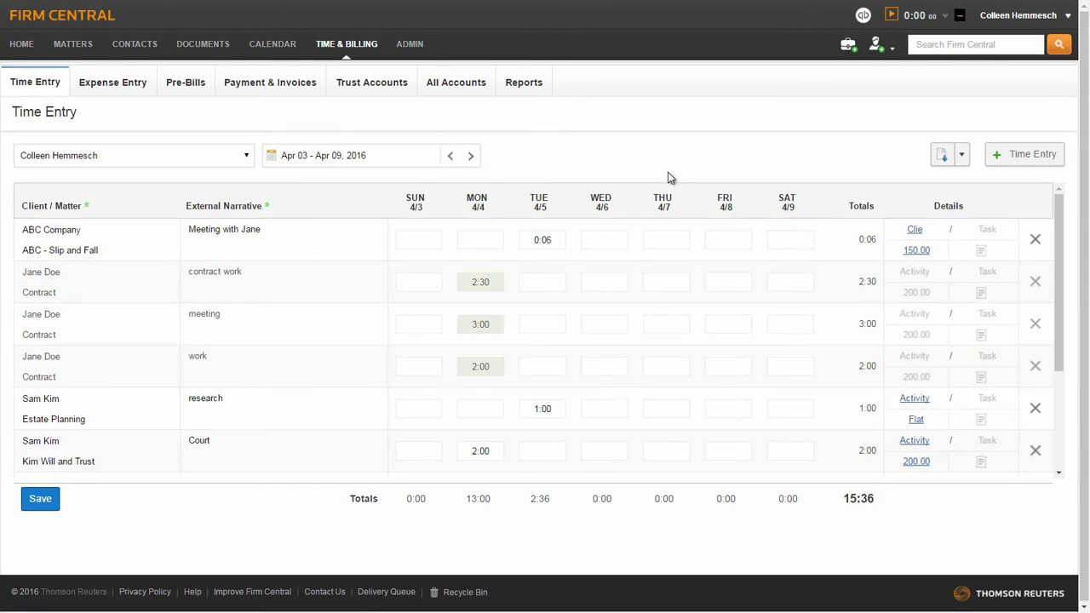
In Expense Entry, add a new expense dated Tuesday, April 5
{"action": "left_click", "coordinate": [124, 81]}
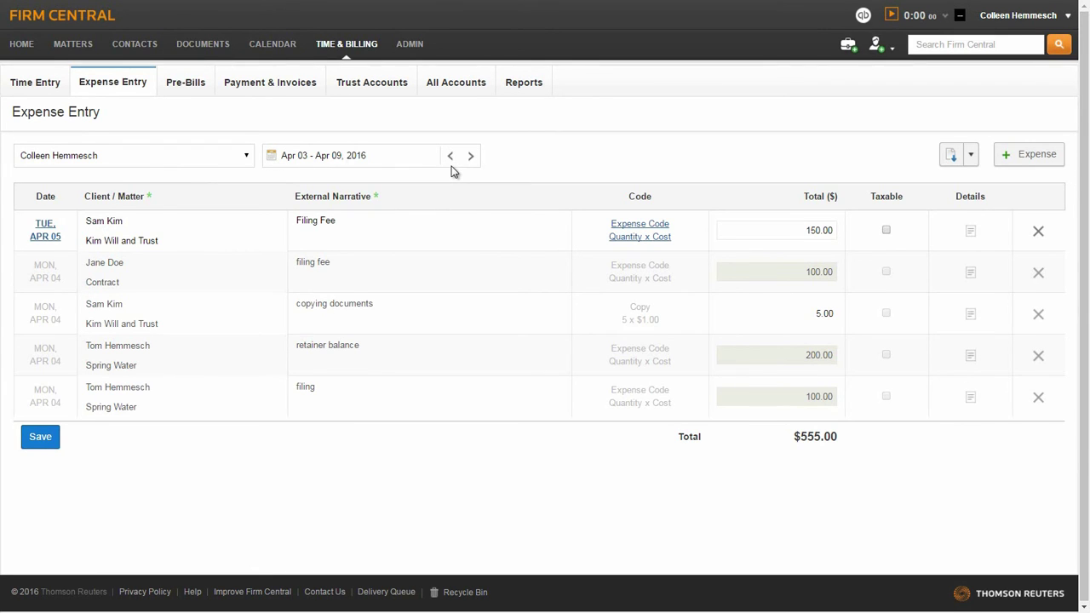
{"action": "left_click", "coordinate": [1024, 162]}
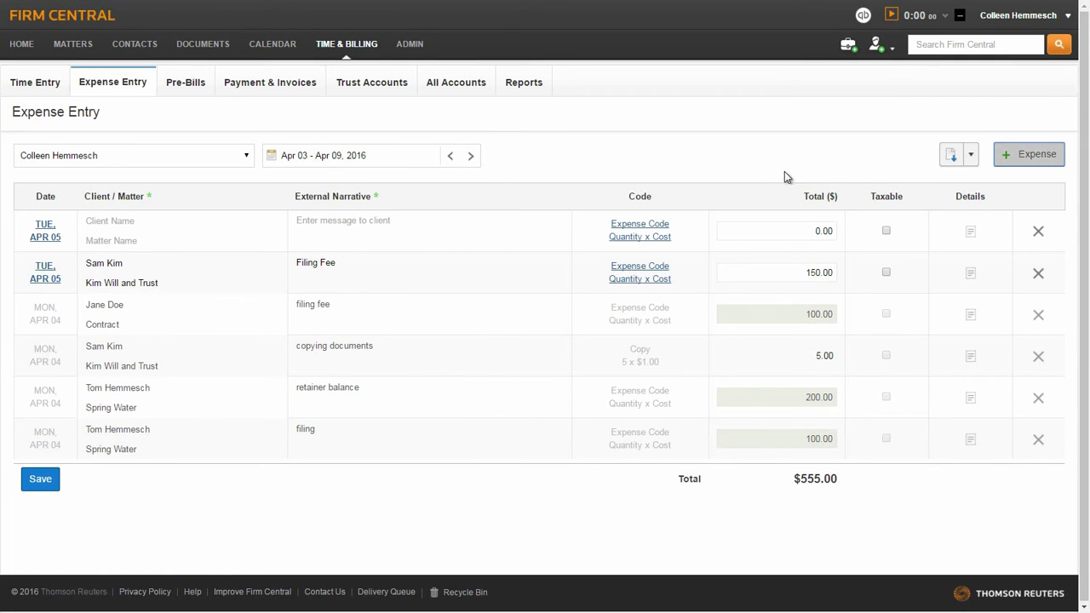
{"action": "left_click", "coordinate": [51, 230]}
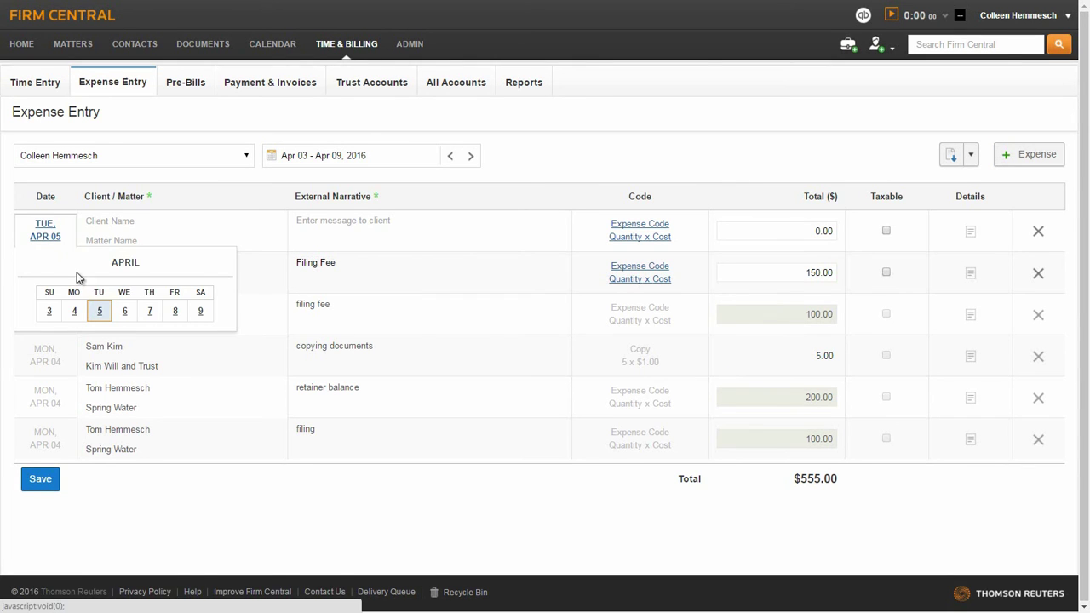
{"action": "left_click", "coordinate": [98, 311]}
Assign the new expense to ABC Company's ABC - Slip and Fall matter with the external narrative Faxing Court Documents
{"action": "left_click", "coordinate": [124, 223]}
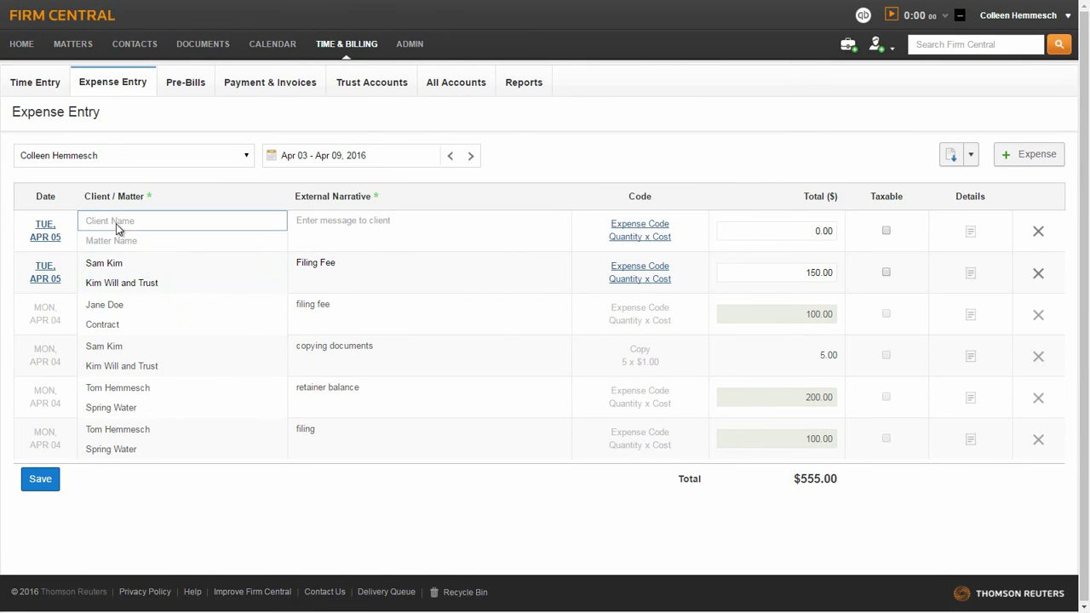
{"action": "type", "text": "abc"}
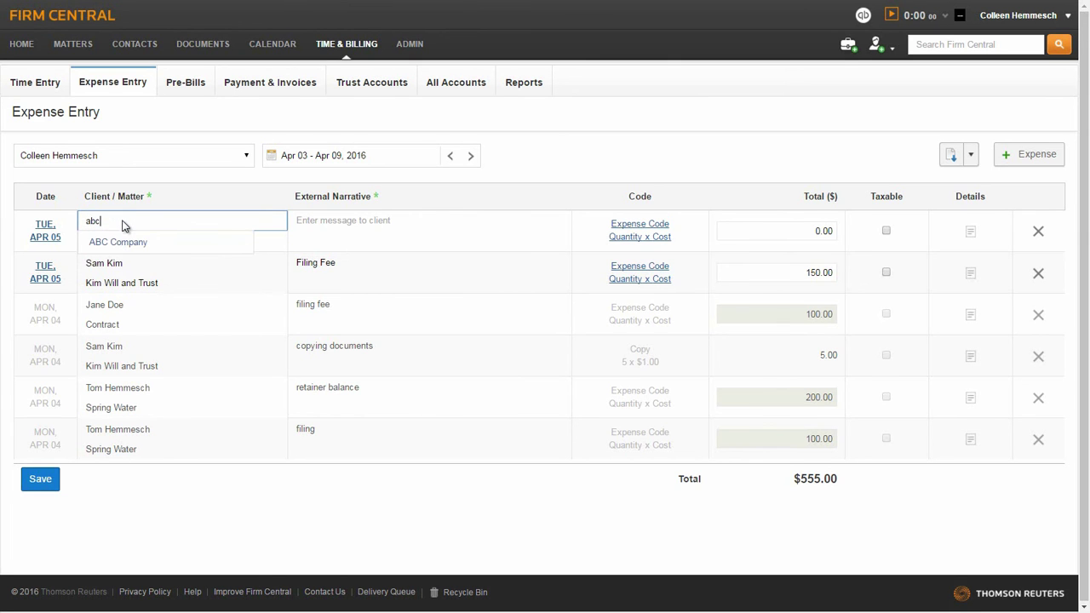
{"action": "left_click", "coordinate": [117, 242]}
{"action": "left_click", "coordinate": [119, 243]}
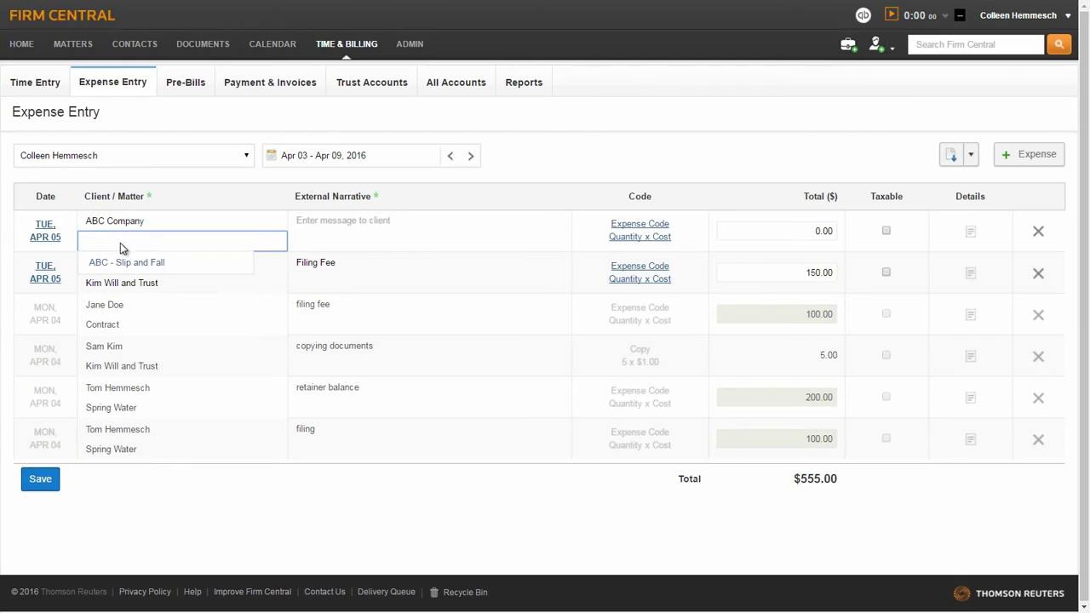
{"action": "left_click", "coordinate": [124, 262]}
{"action": "left_click", "coordinate": [310, 222]}
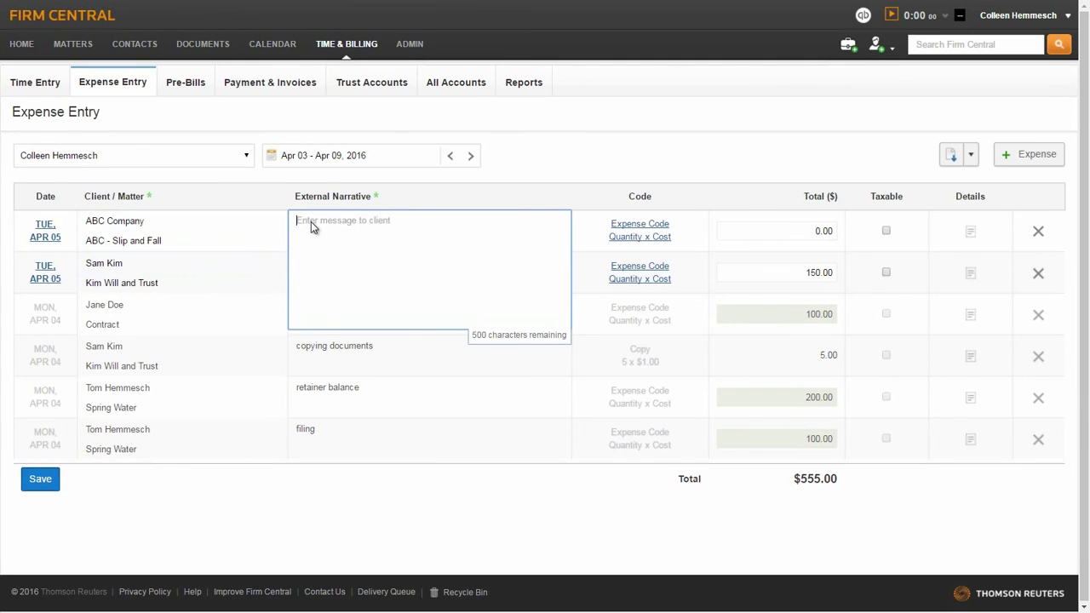
{"action": "type", "text": "Faxing Court Documents"}
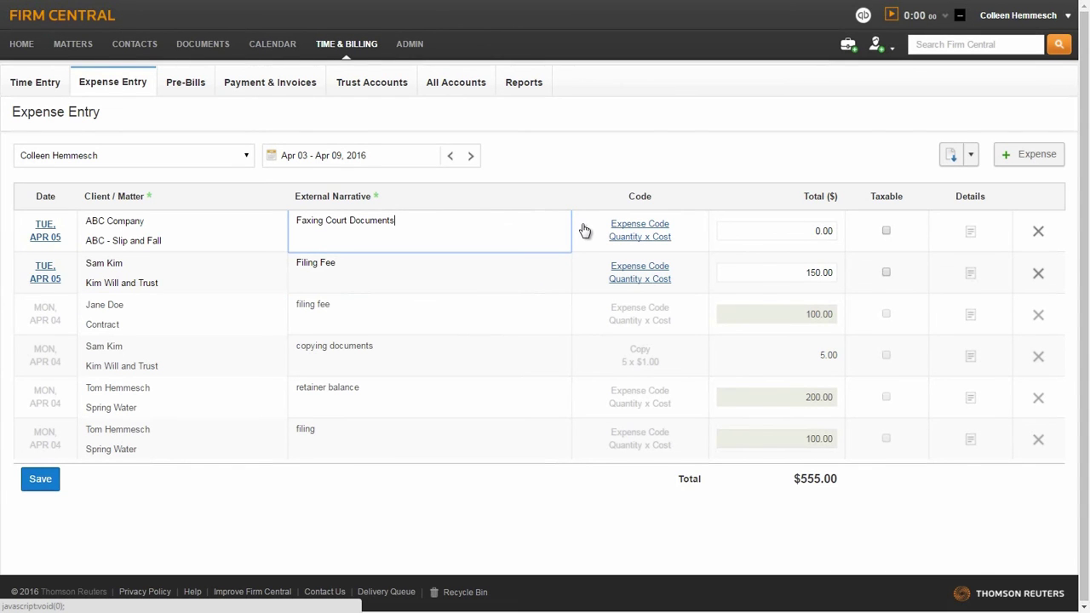
Set the new expense's code to Faxing with a quantity of 6 at the default $1.00 cost
{"action": "left_click", "coordinate": [642, 231]}
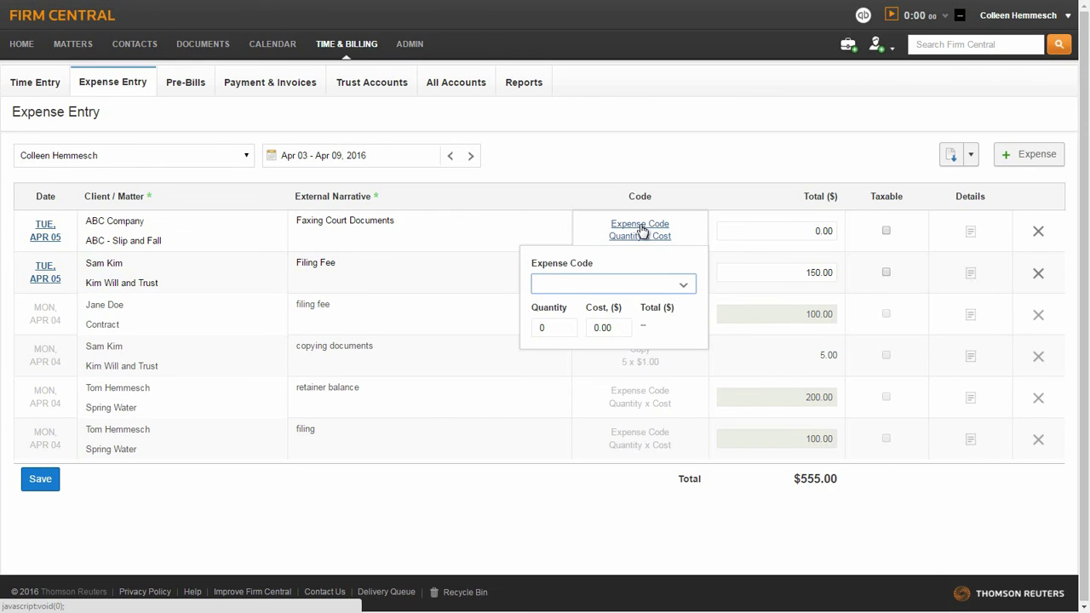
{"action": "type", "text": "Faxin"}
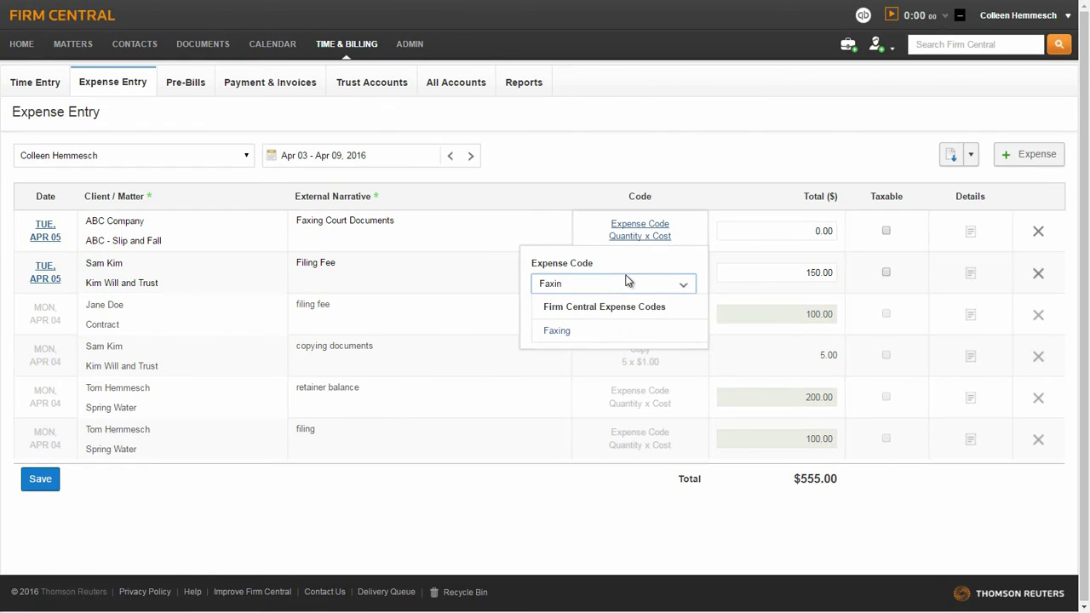
{"action": "left_click", "coordinate": [576, 333]}
{"action": "left_click", "coordinate": [573, 331]}
{"action": "left_click_drag", "start_coordinate": [572, 331], "coordinate": [526, 329]}
{"action": "type", "text": "6"}
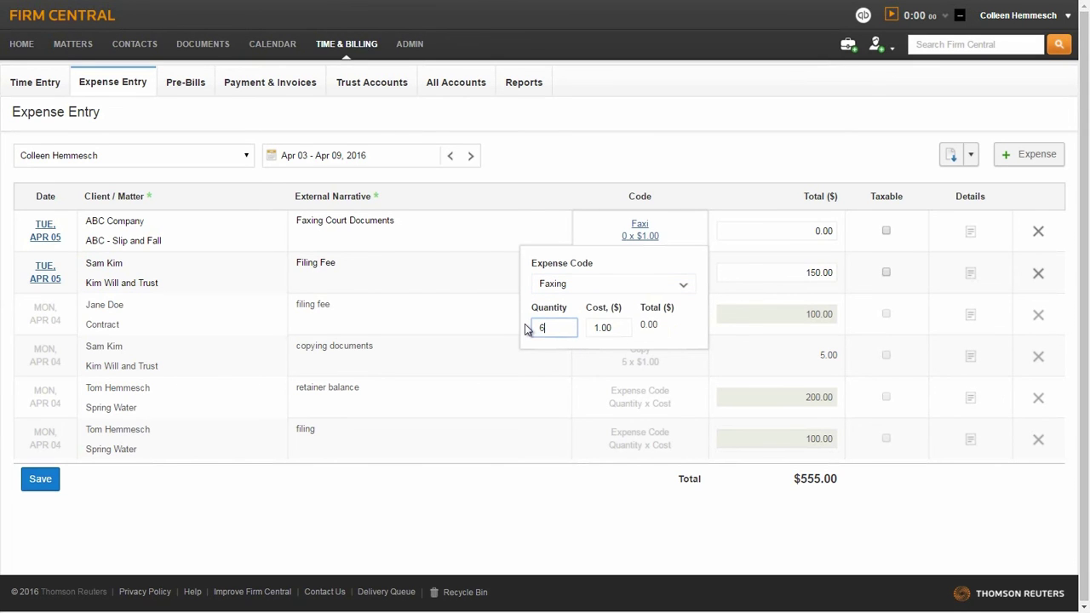
{"action": "left_click", "coordinate": [718, 232]}
{"action": "left_click", "coordinate": [678, 237]}
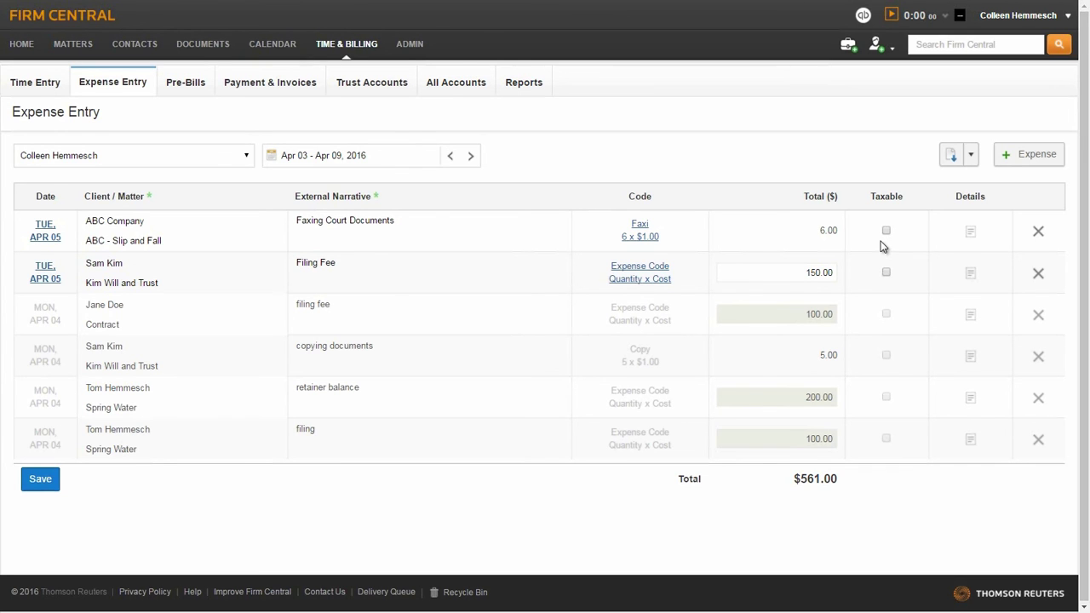
Open the faxing expense's internal notes, leave them empty, and save the expense entries
{"action": "left_click", "coordinate": [967, 236]}
{"action": "left_click", "coordinate": [966, 232]}
{"action": "left_click", "coordinate": [54, 490]}
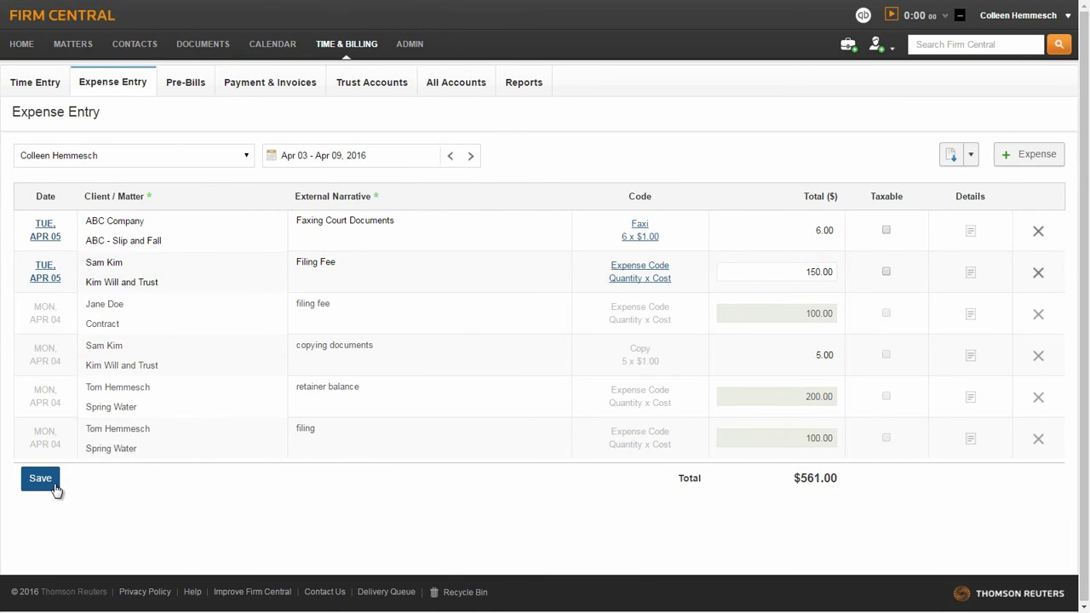
Delete the Faxing Court Documents expense entry
{"action": "left_click", "coordinate": [1038, 232]}
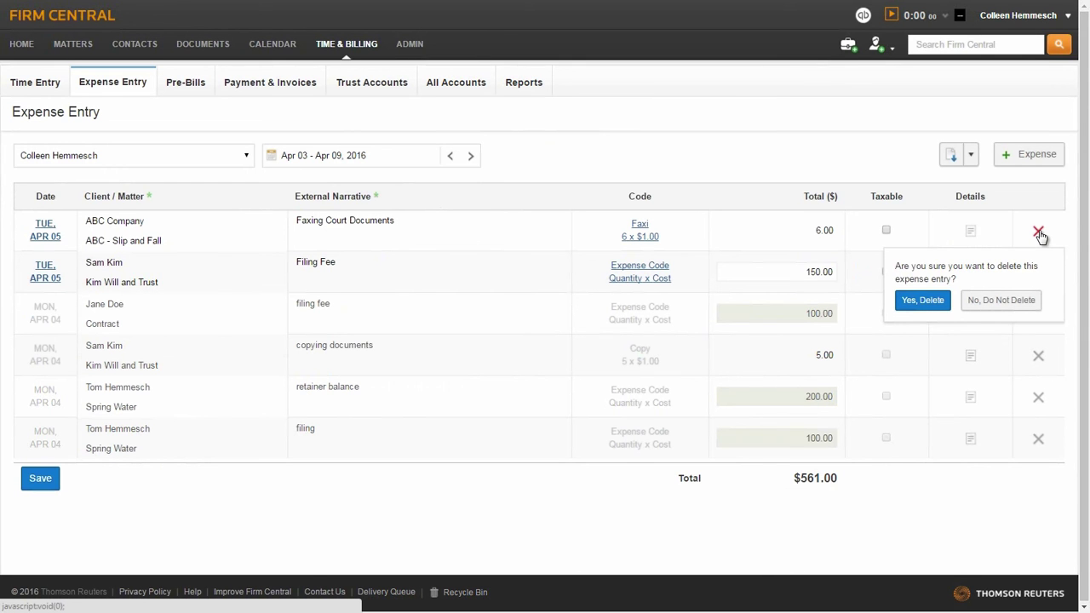
{"action": "left_click", "coordinate": [920, 301]}
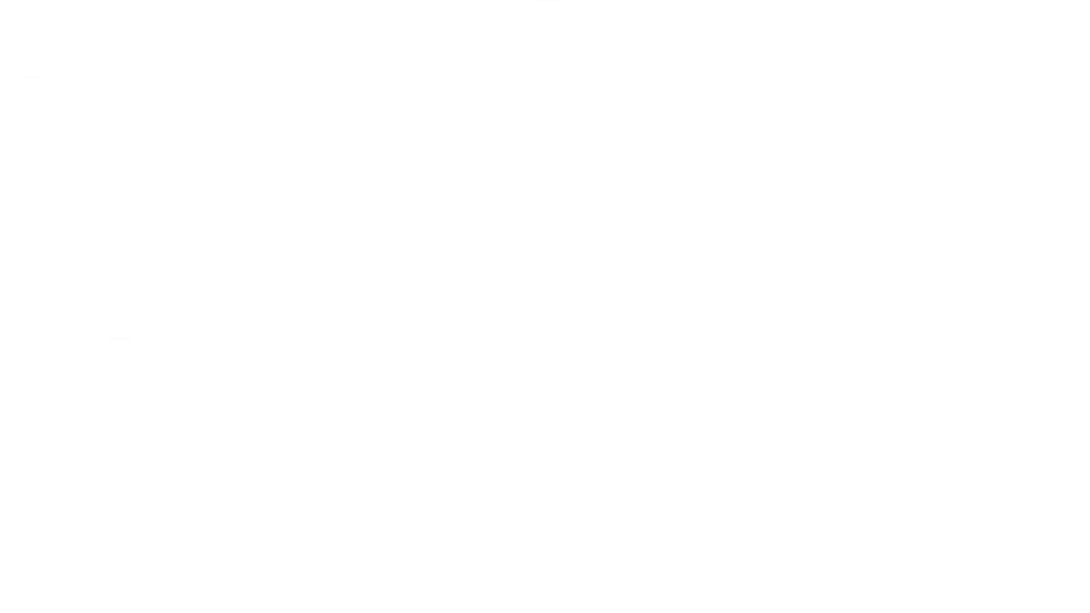